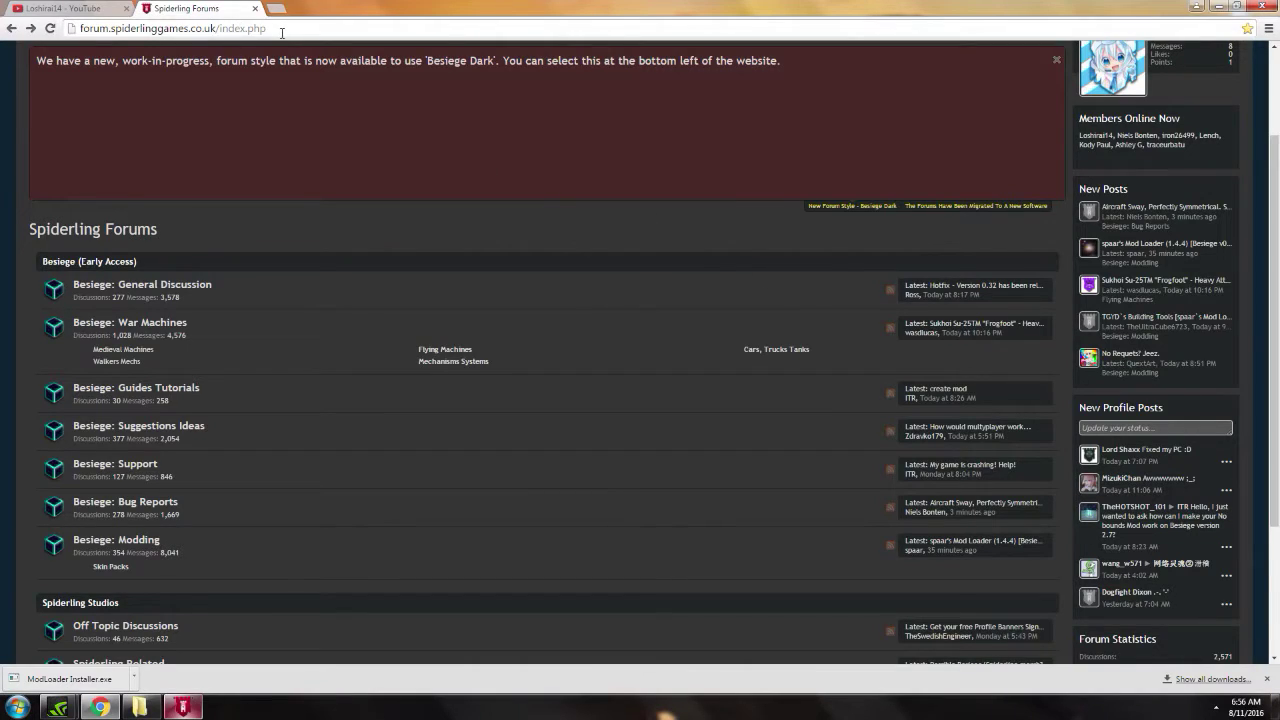
Check the forum web address and scroll through the forum index page
drag(285, 28, 76, 28)
click(219, 28)
scroll(623, 243, up, 2)
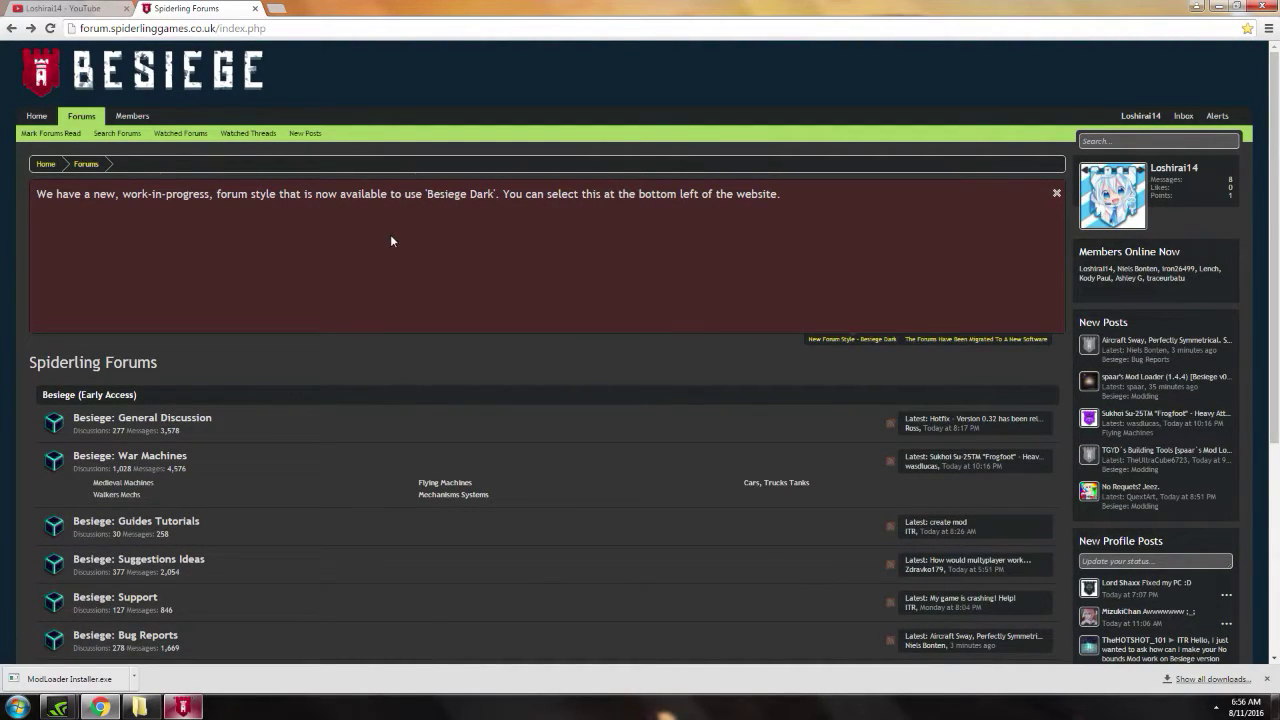
scroll(306, 277, down, 2)
scroll(308, 278, up, 2)
scroll(312, 268, down, 3)
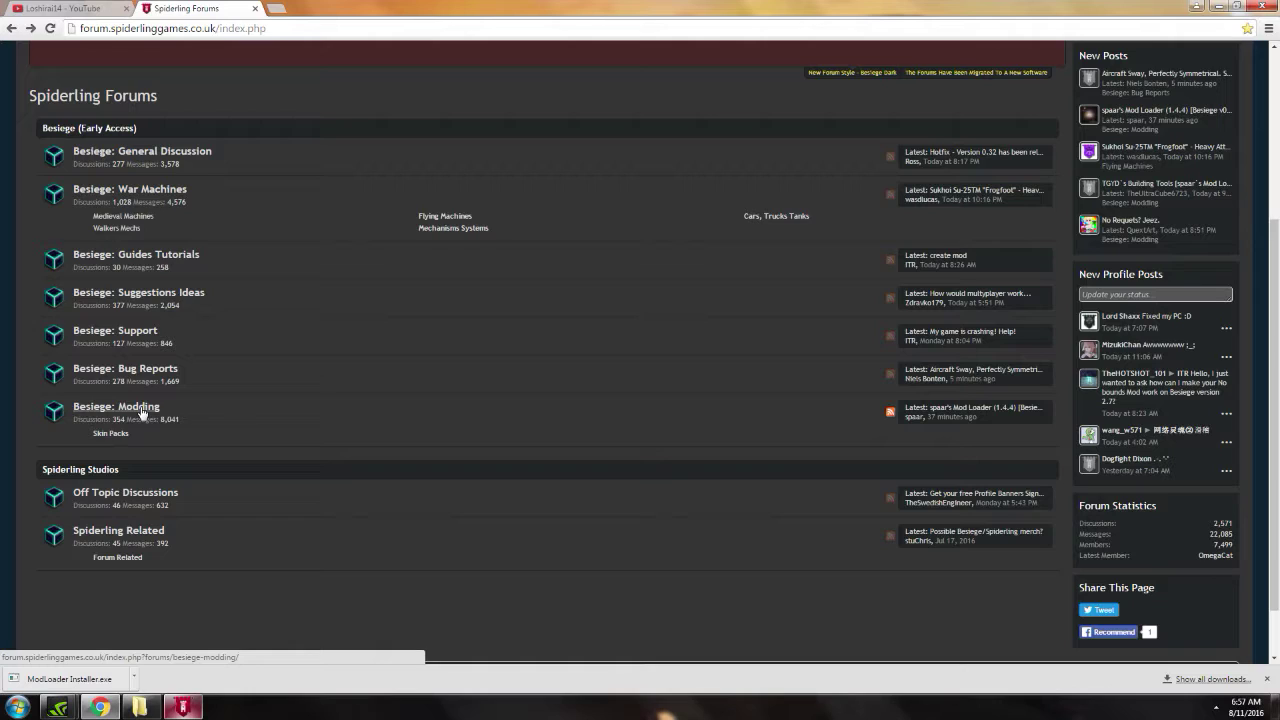
scroll(150, 400, up, 3)
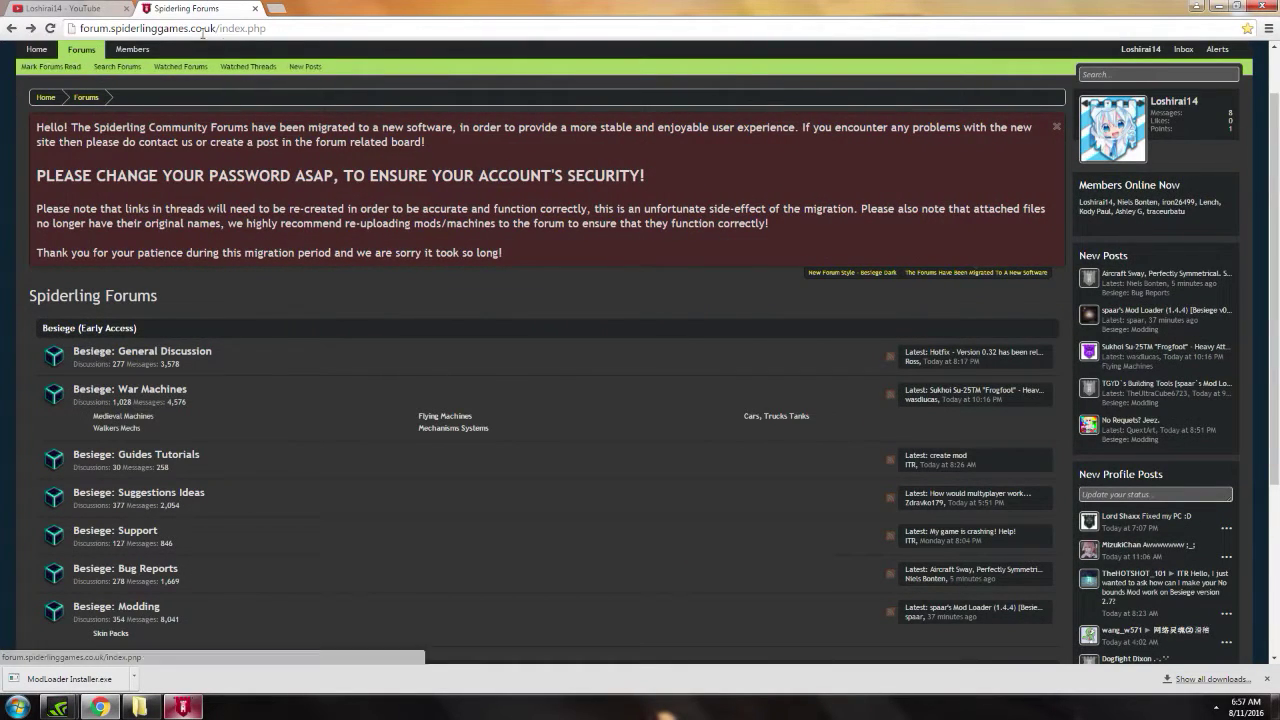
scroll(126, 351, down, 3)
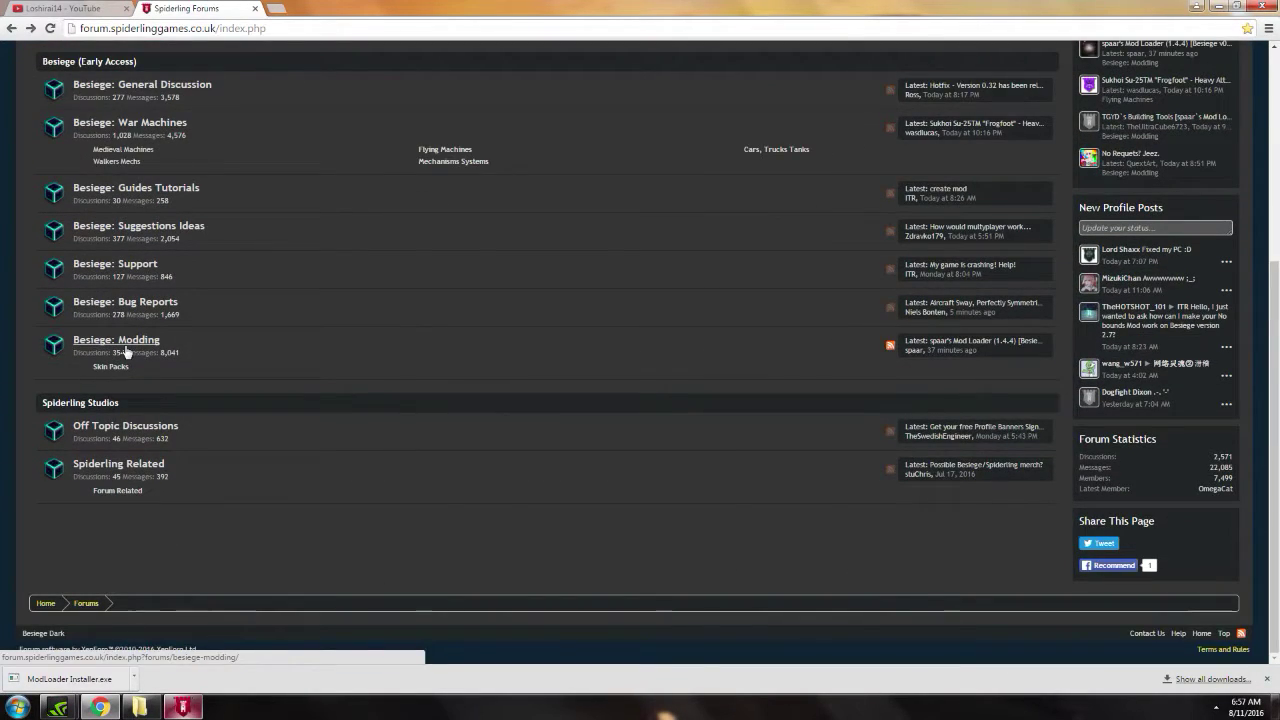
Open the Besiege: Modding board, then the spaar's Mod Loader thread in a new tab
click(126, 350)
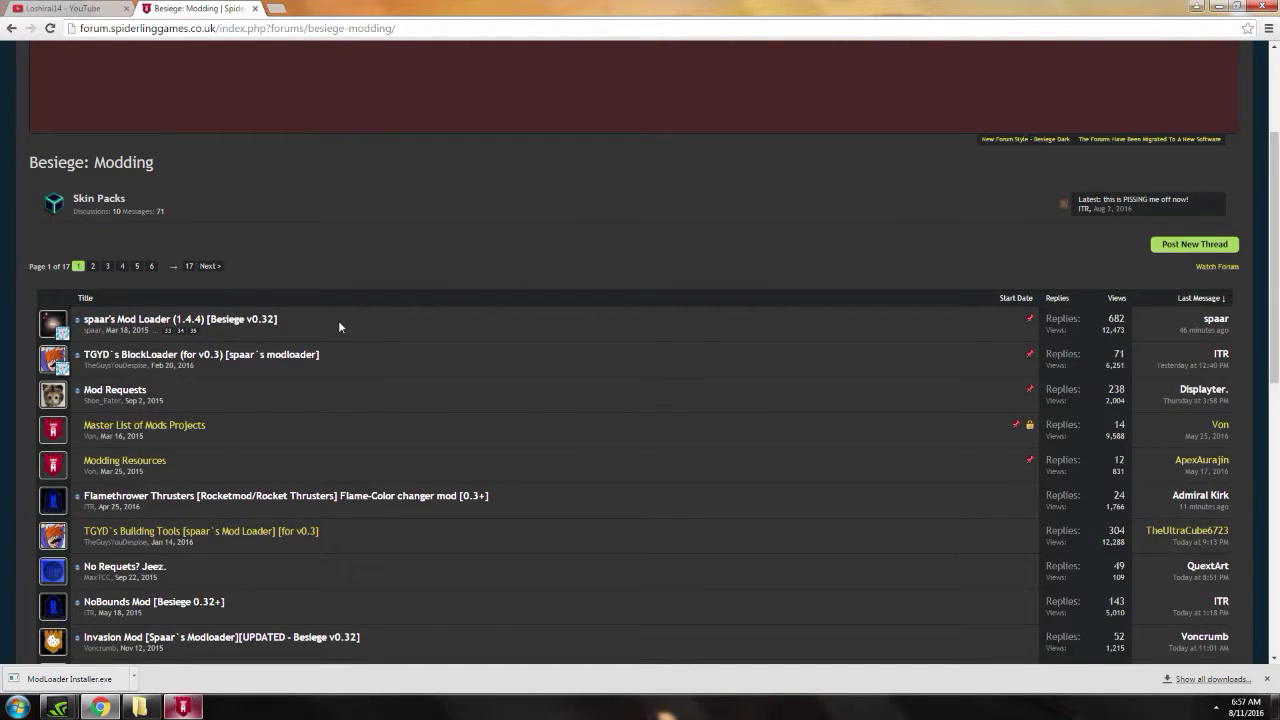
right_click(249, 320)
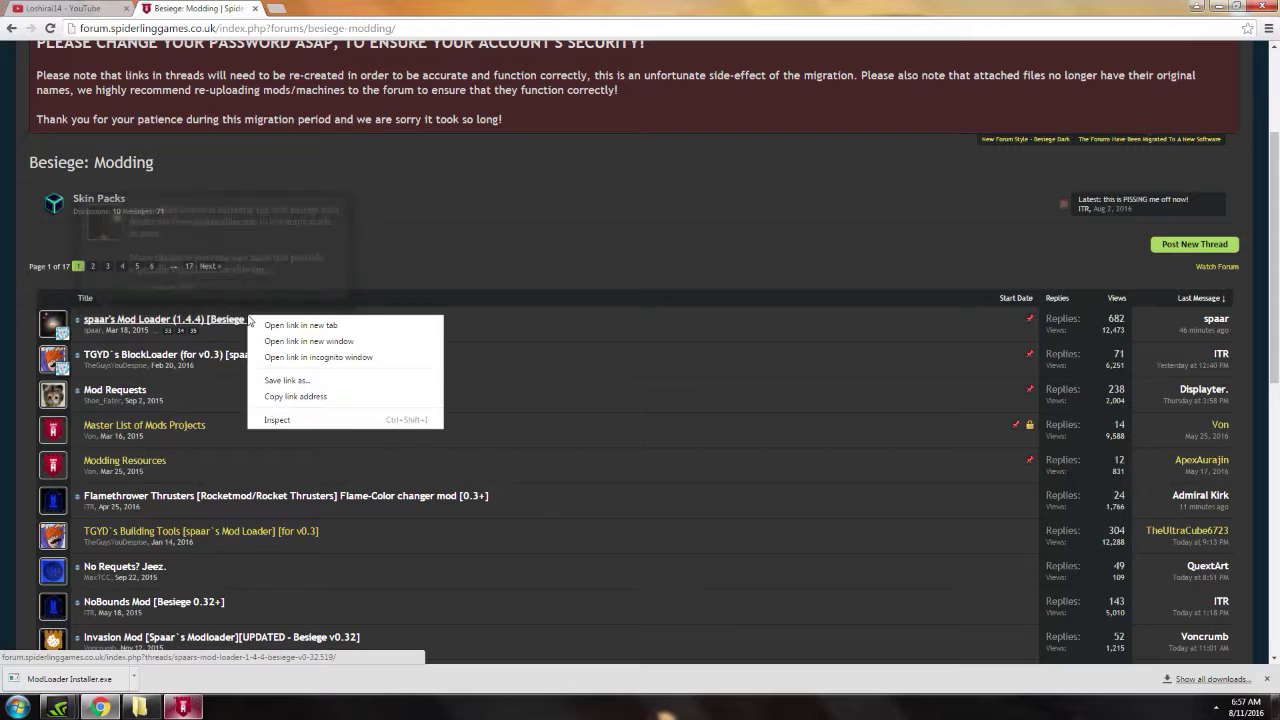
click(285, 324)
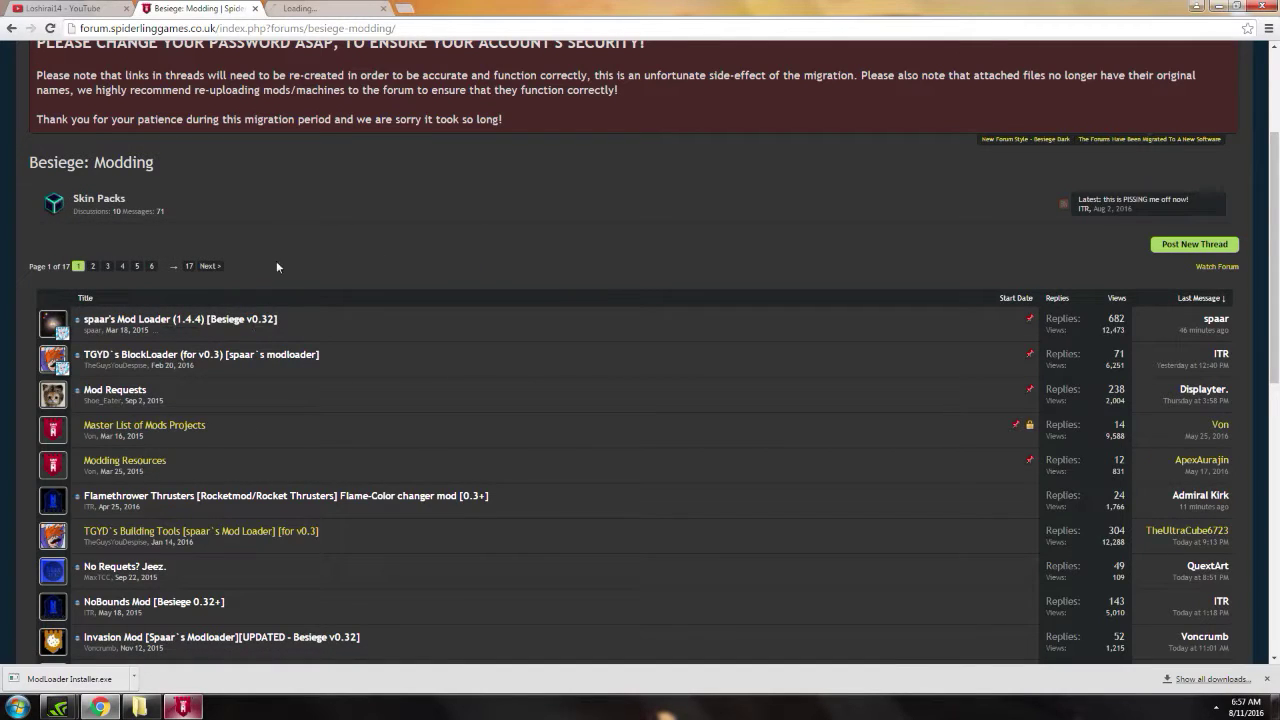
click(311, 12)
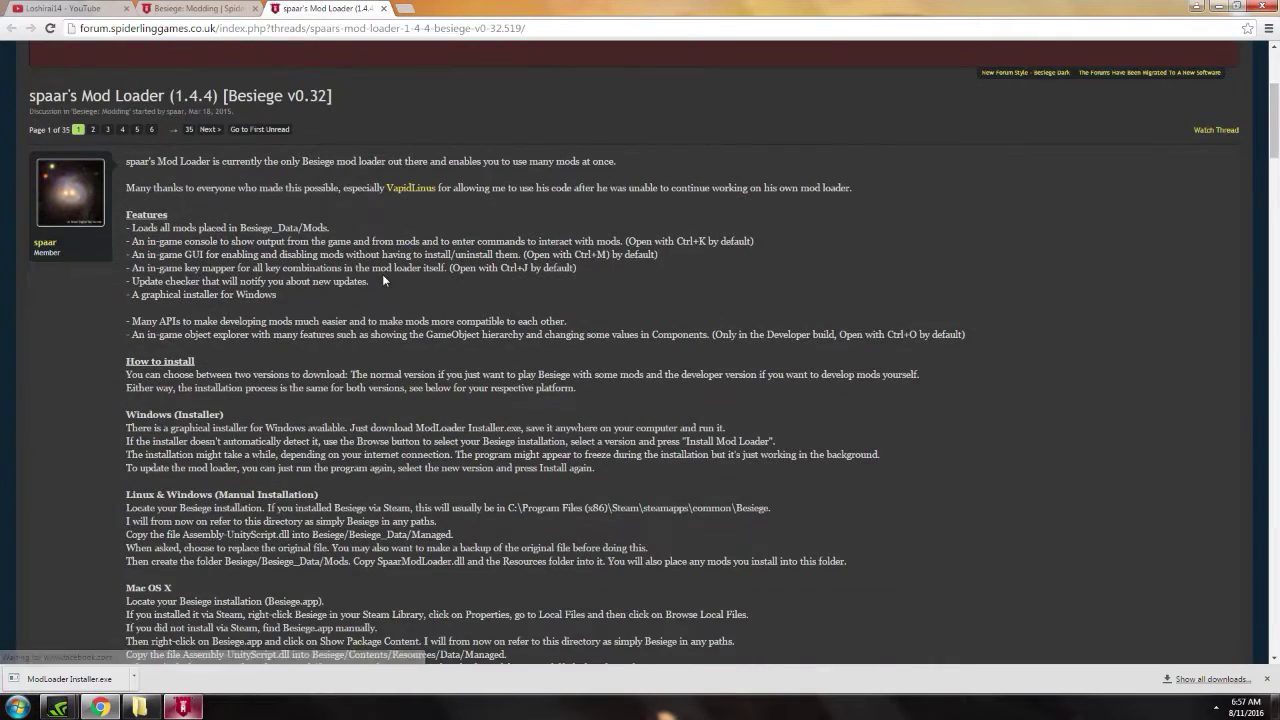
scroll(380, 277, down, 8)
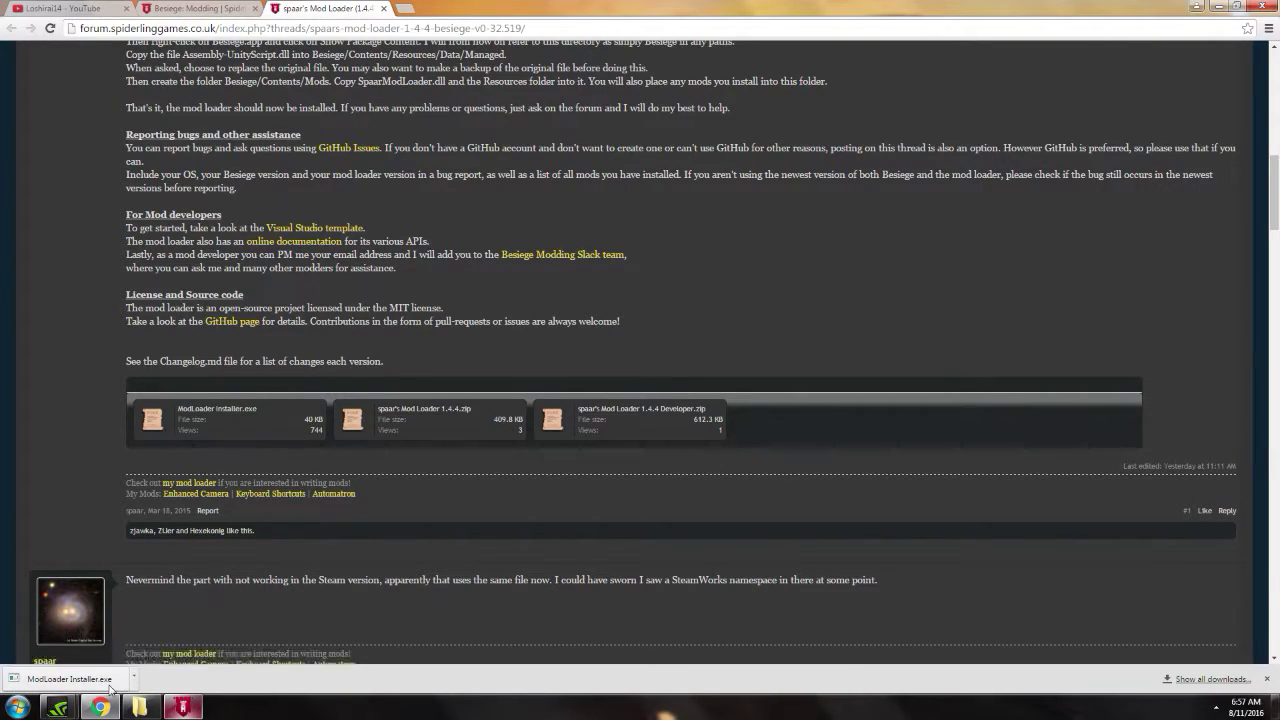
click(205, 8)
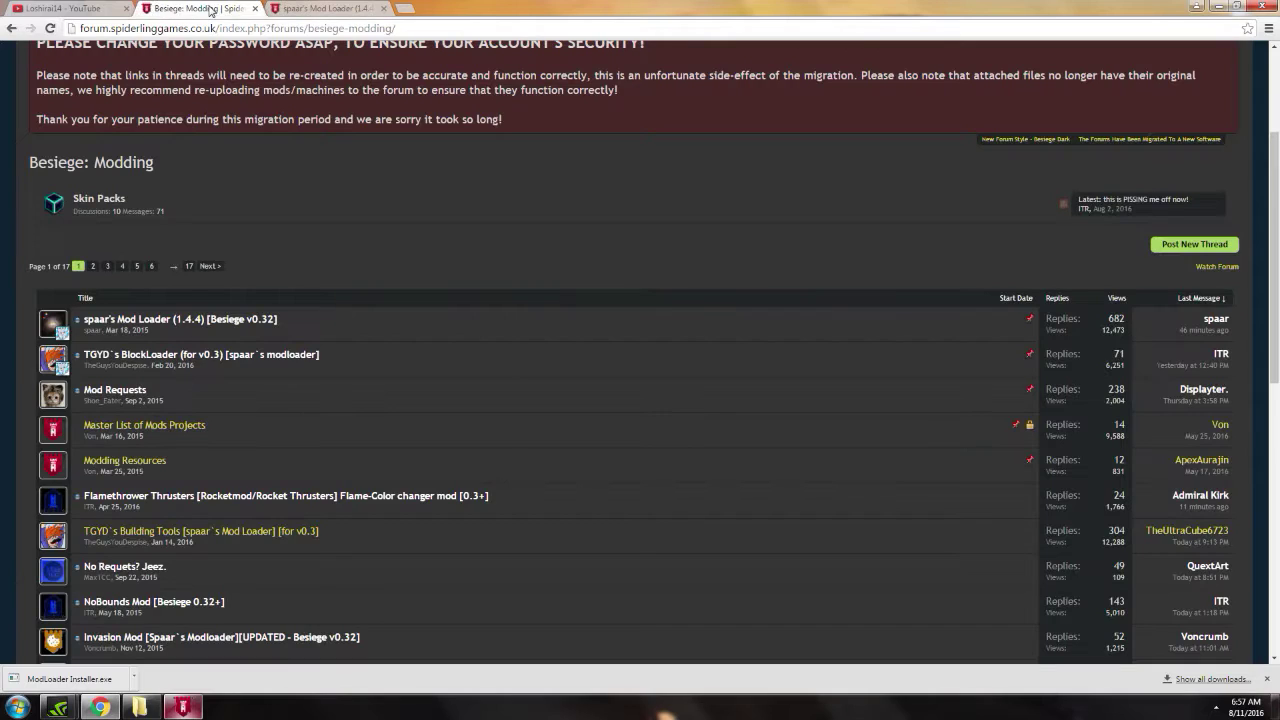
click(323, 6)
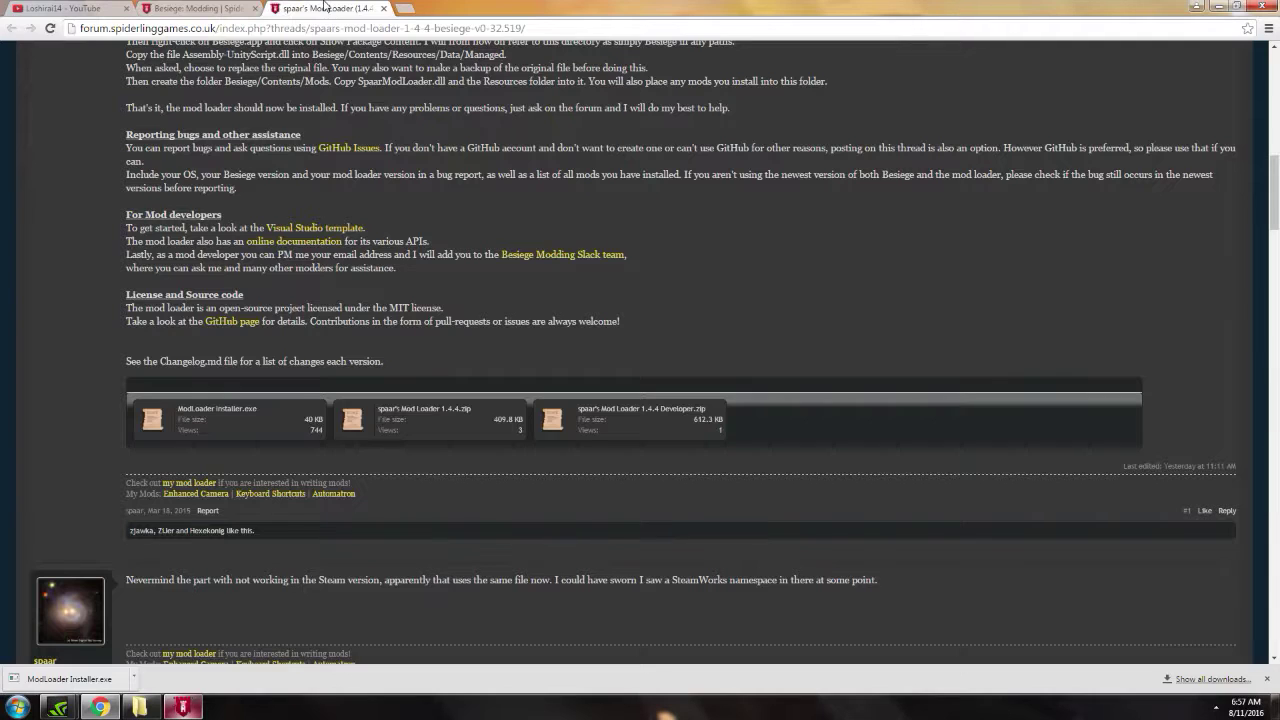
Run ModLoader Installer.exe and install mod loader 1.4.4 into D:\Steam Games\steamapps\common\Besiege\
click(89, 684)
click(680, 366)
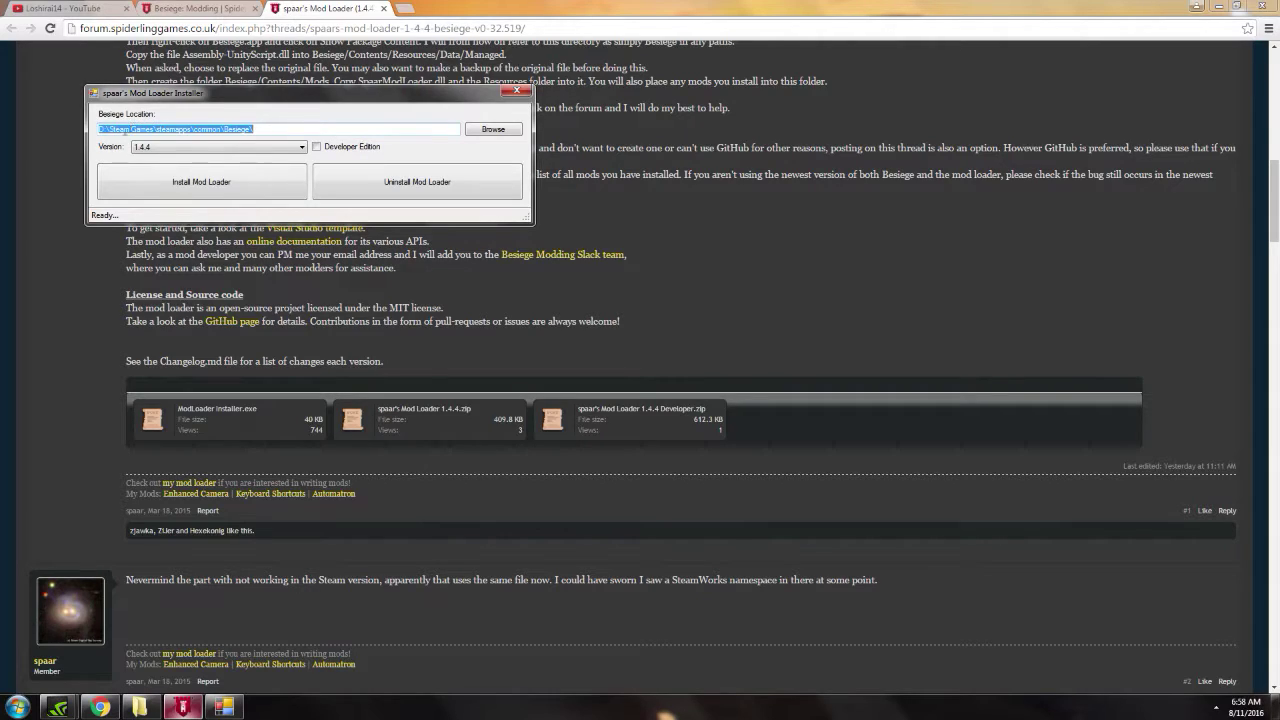
click(282, 128)
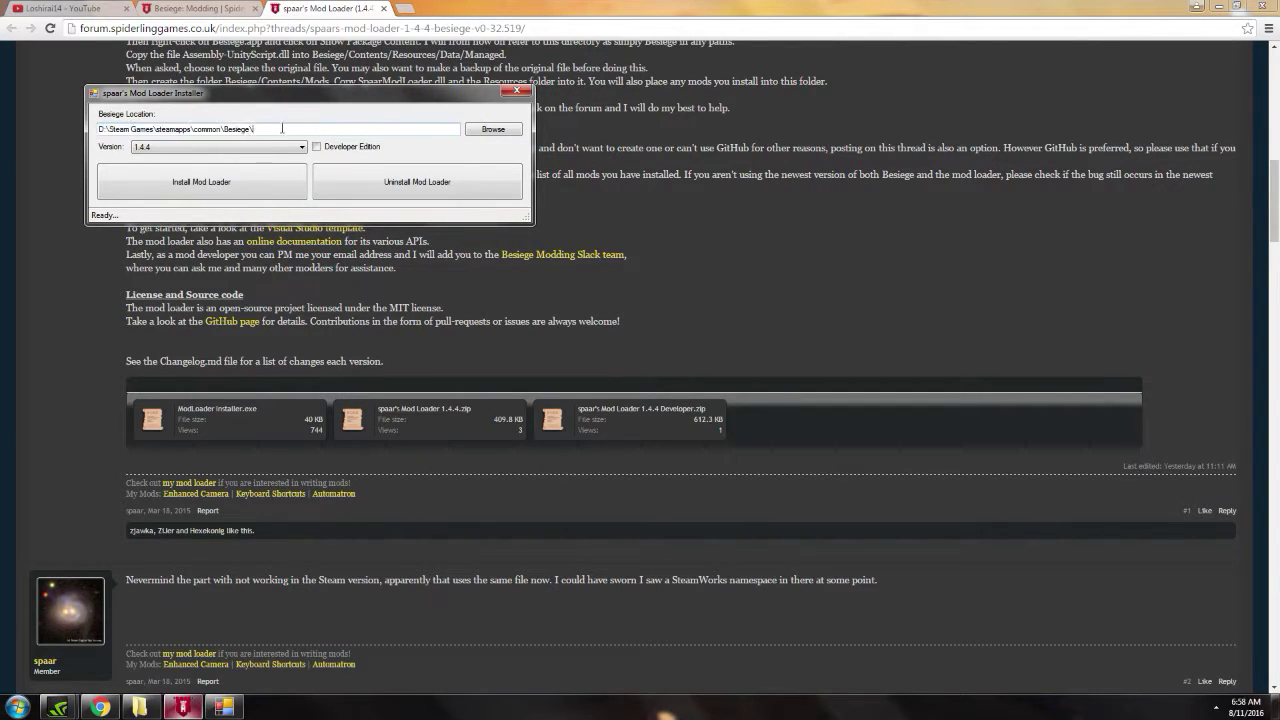
click(207, 150)
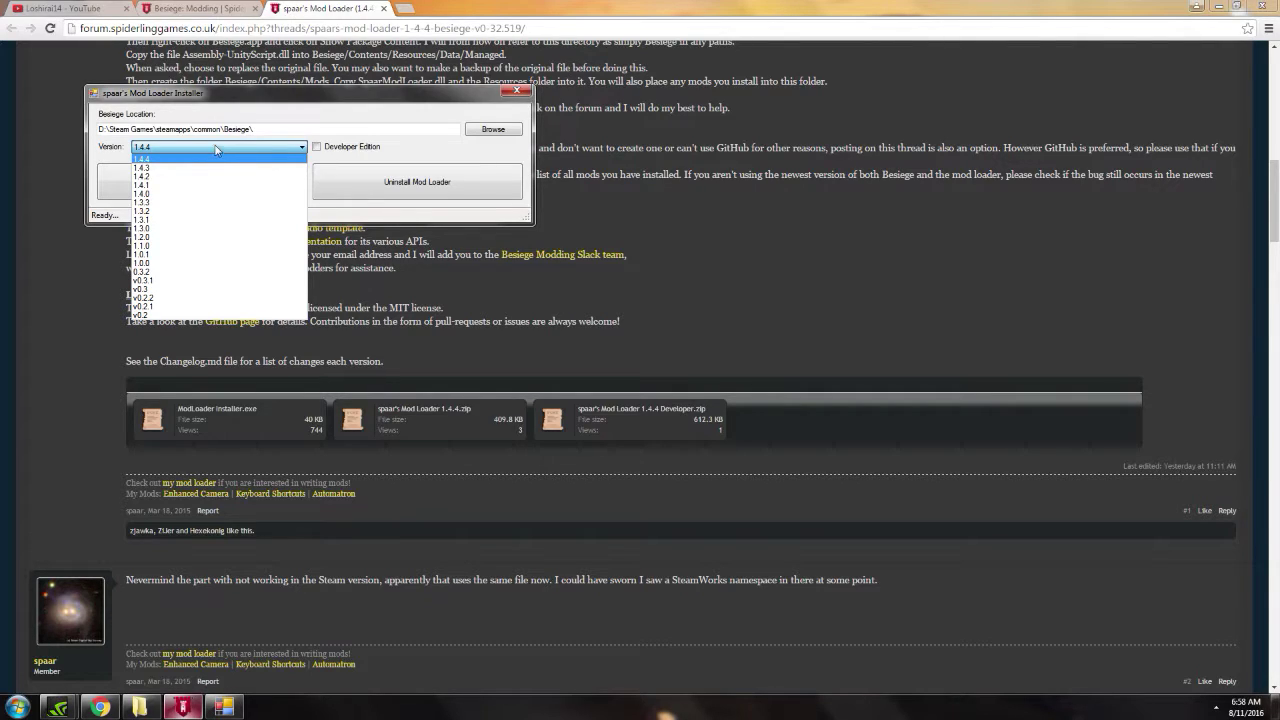
click(216, 149)
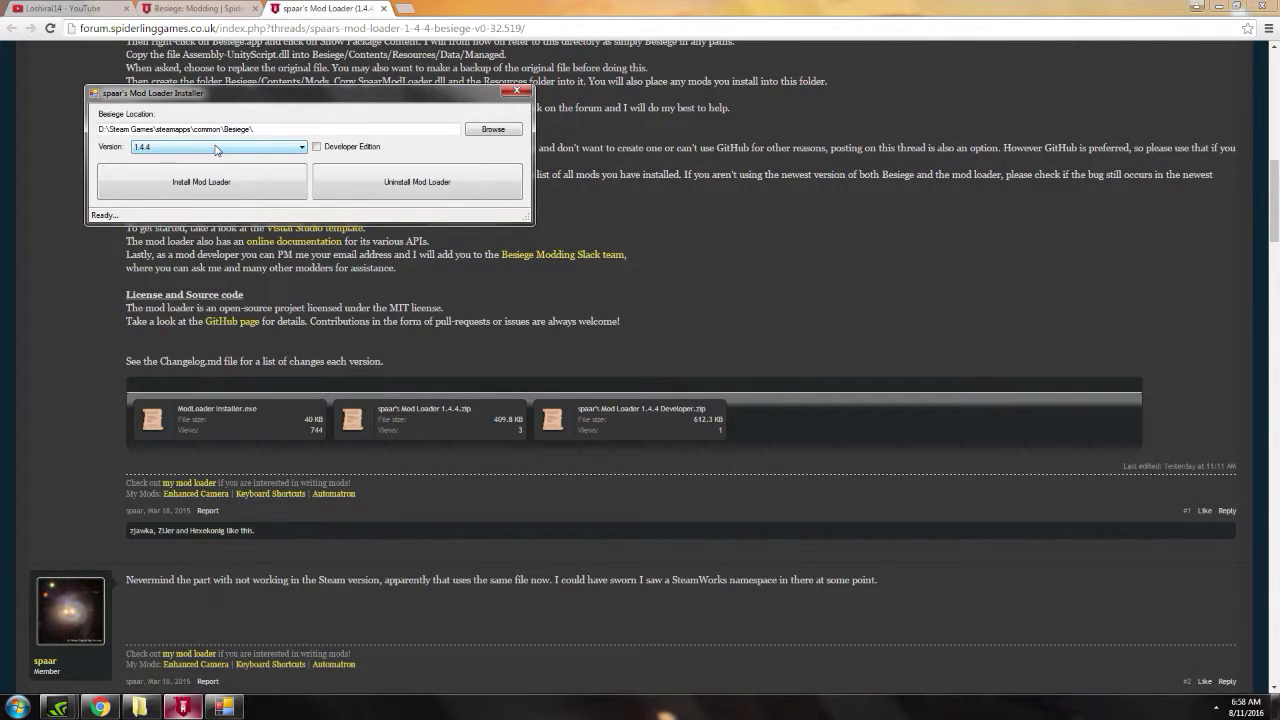
click(288, 181)
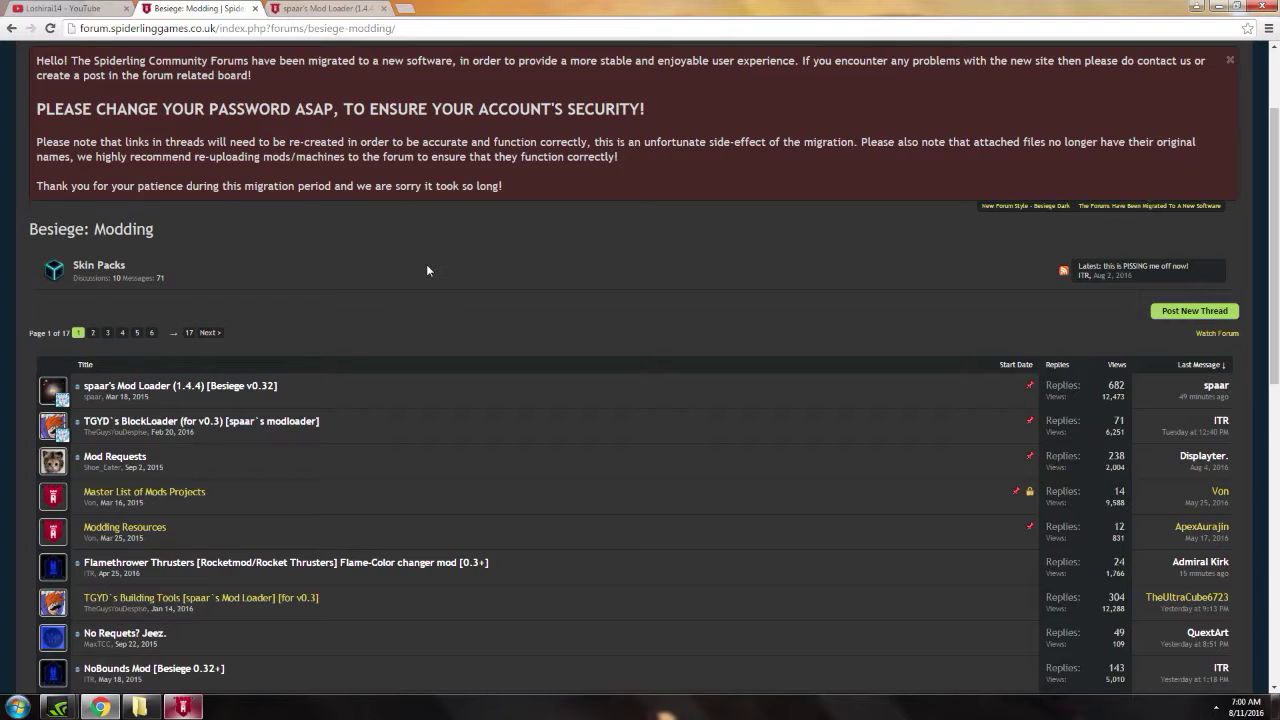
scroll(420, 270, down, 3)
mouse_move(307, 341)
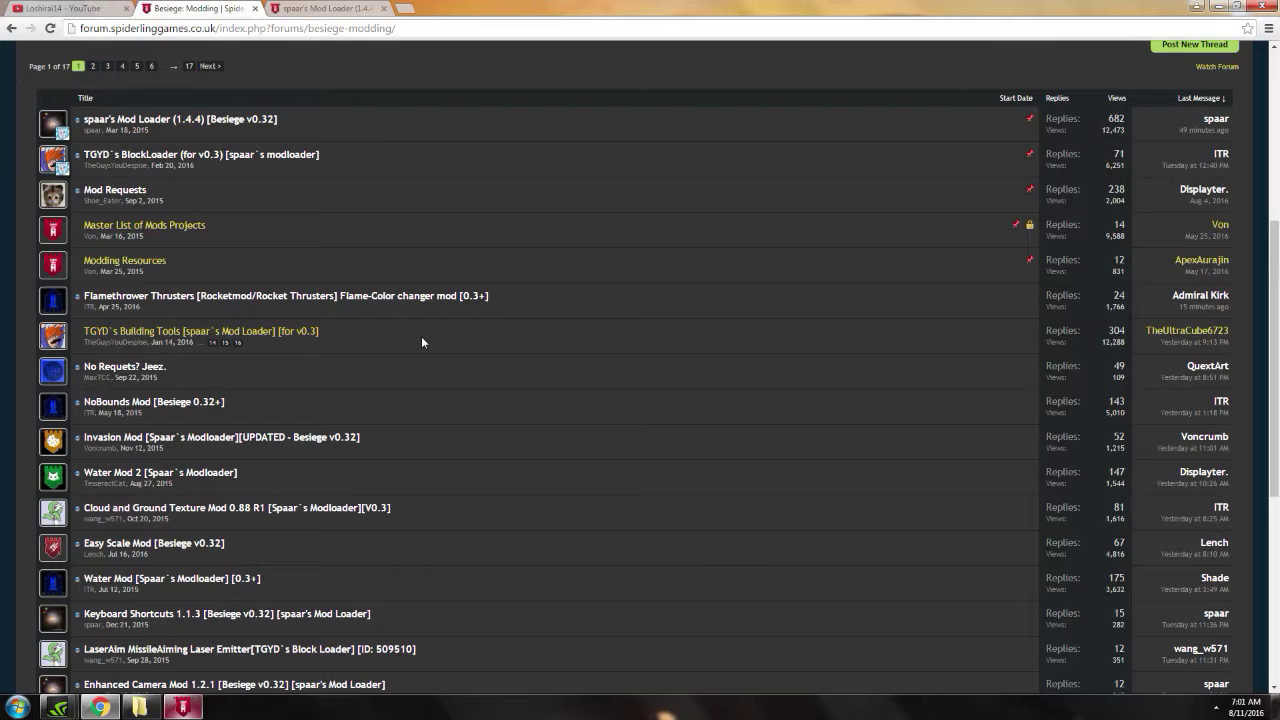
scroll(421, 342, down, 4)
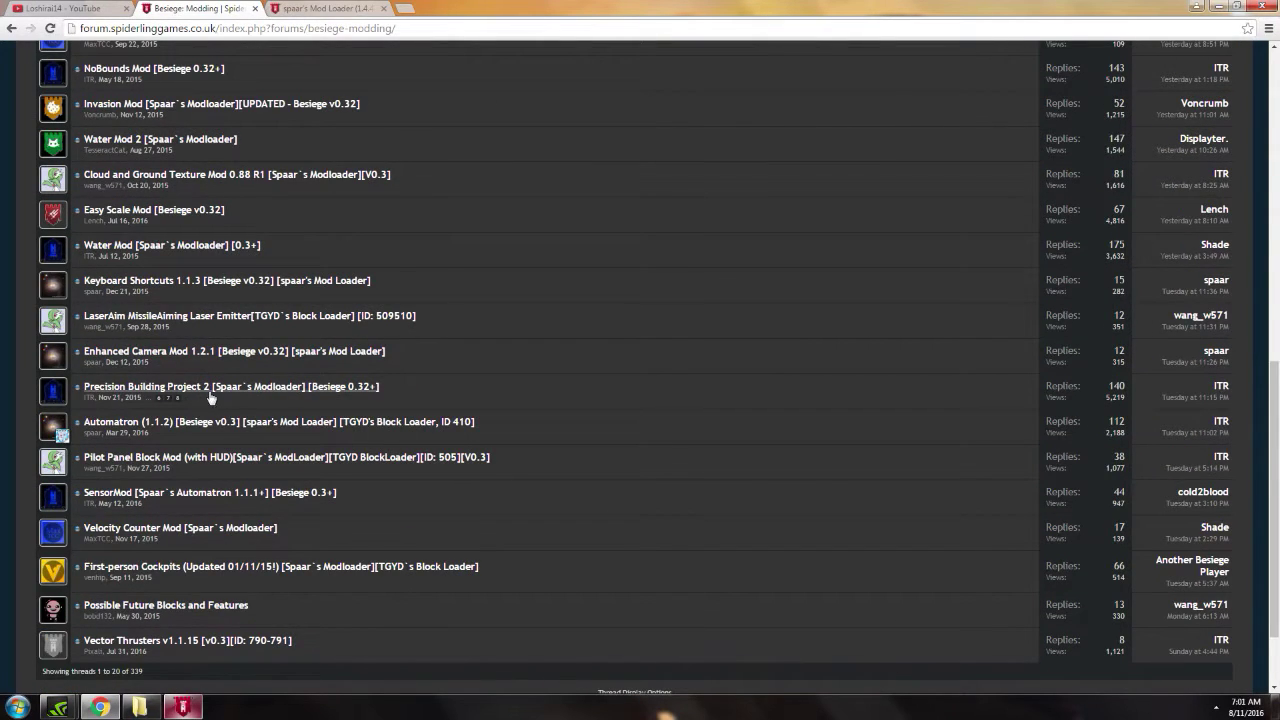
mouse_move(355, 397)
scroll(414, 385, down, 1)
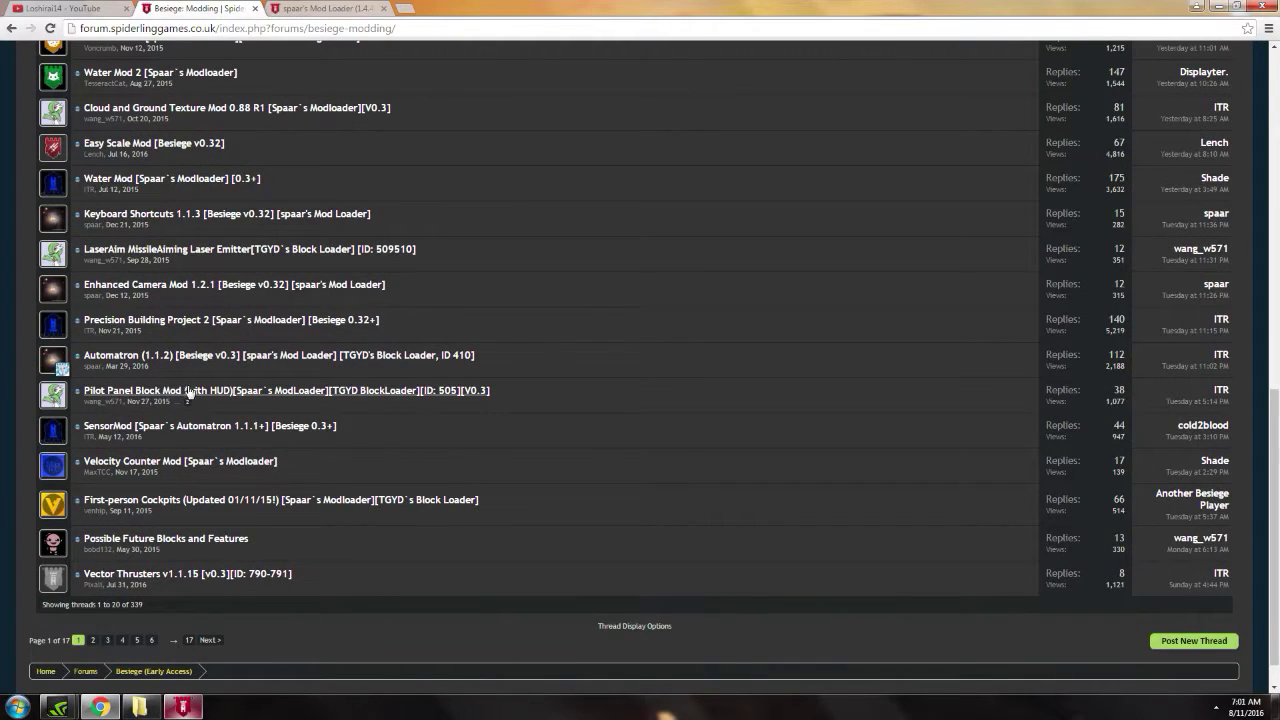
scroll(176, 370, up, 2)
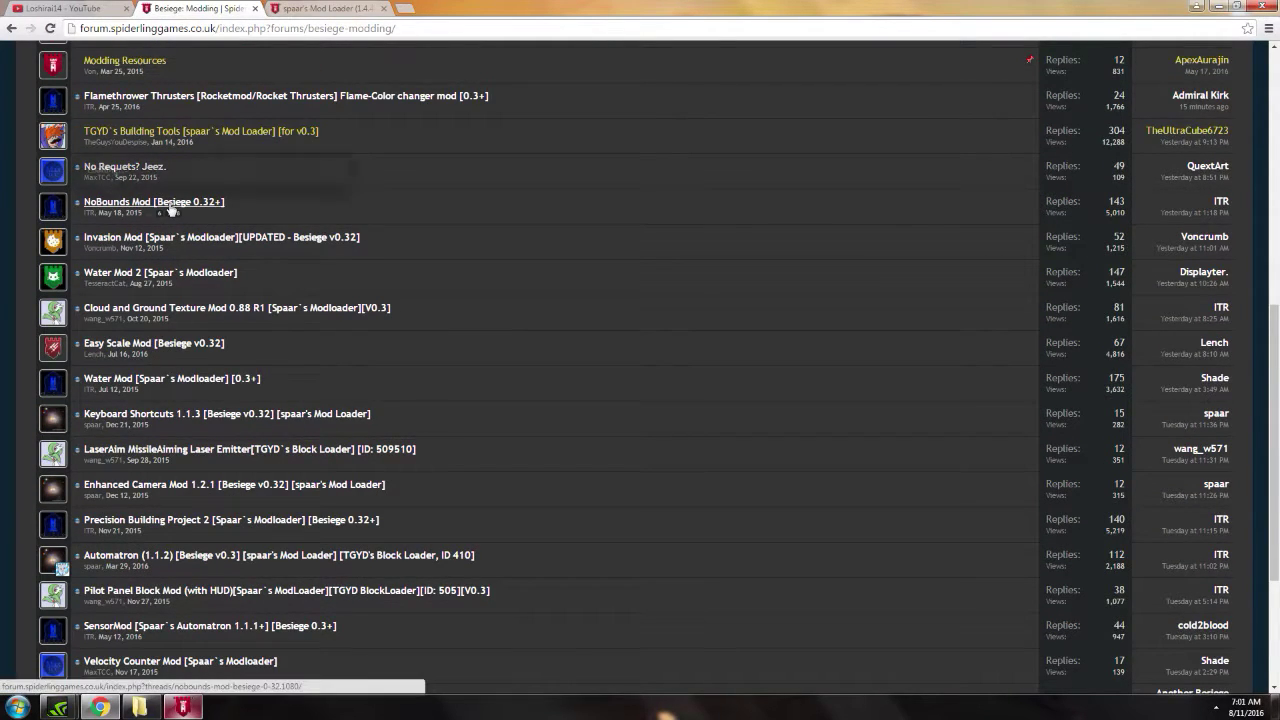
mouse_move(172, 208)
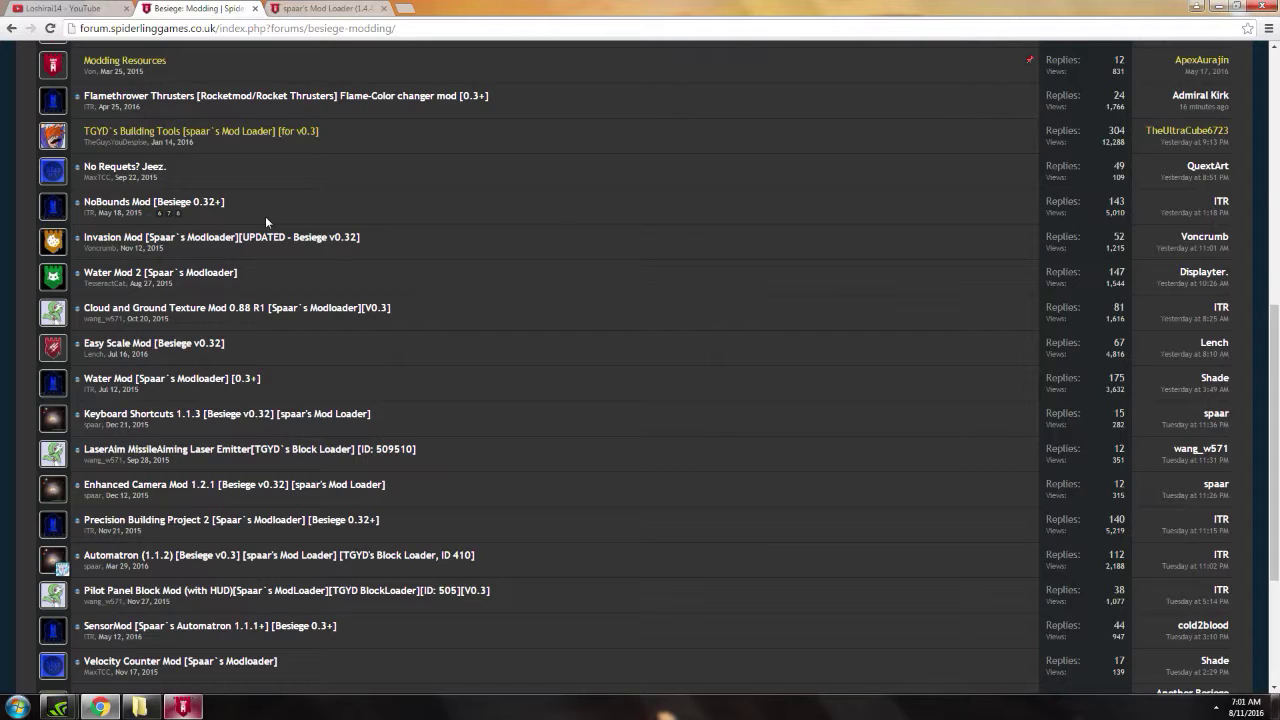
scroll(265, 216, up, 1)
mouse_move(217, 236)
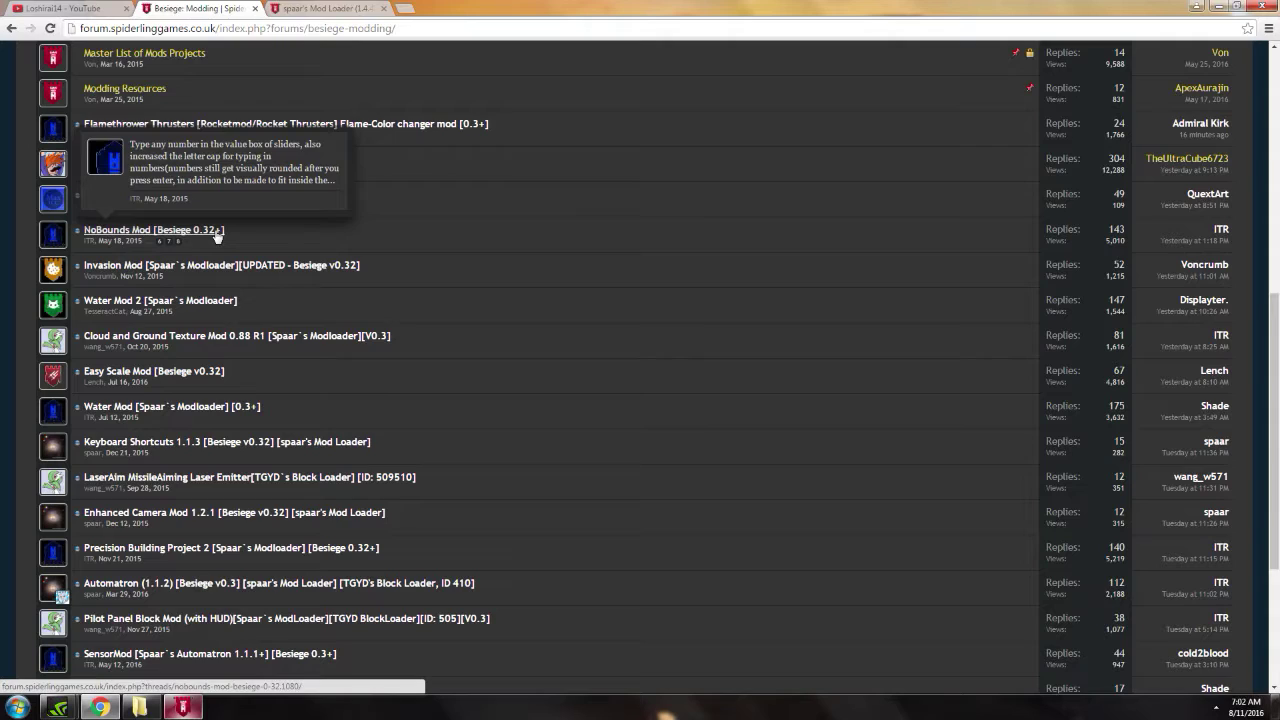
Open the NoBounds Mod thread, discard the duplicate NoBounds (1).dll download, and open the Besiege folder
click(217, 231)
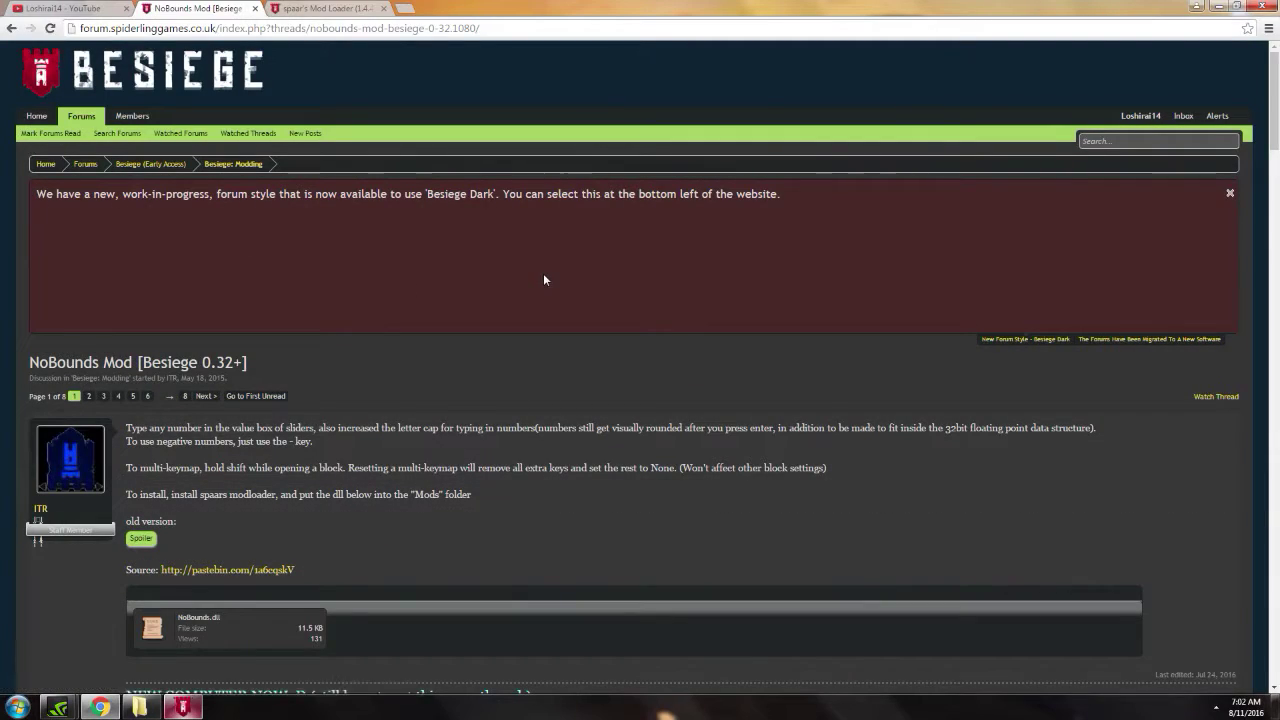
scroll(543, 277, down, 1)
scroll(540, 283, up, 2)
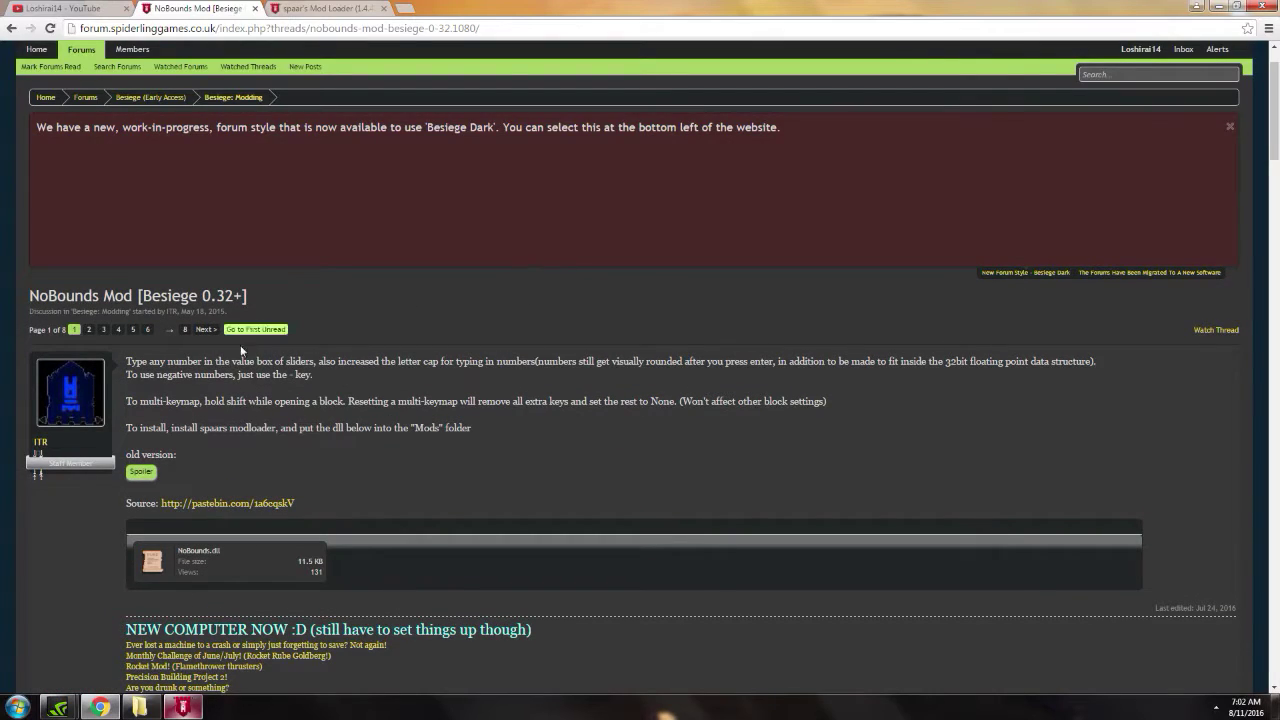
scroll(632, 357, down, 2)
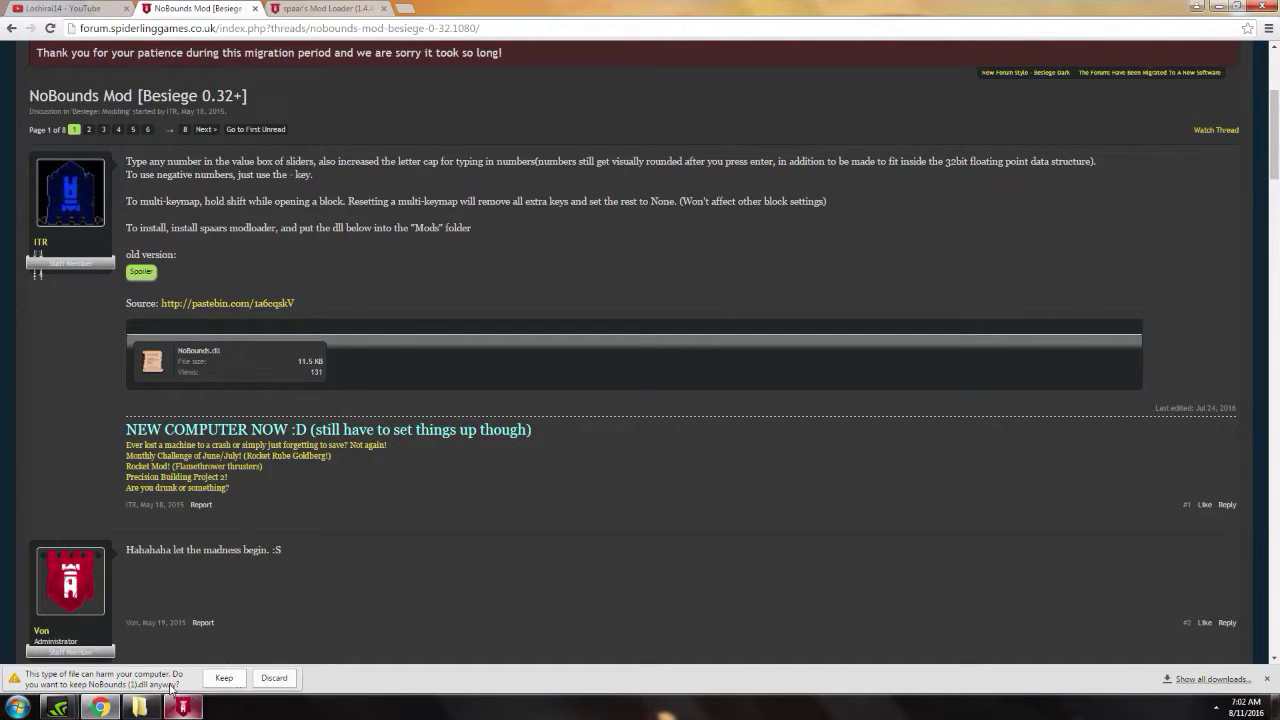
click(273, 678)
click(200, 706)
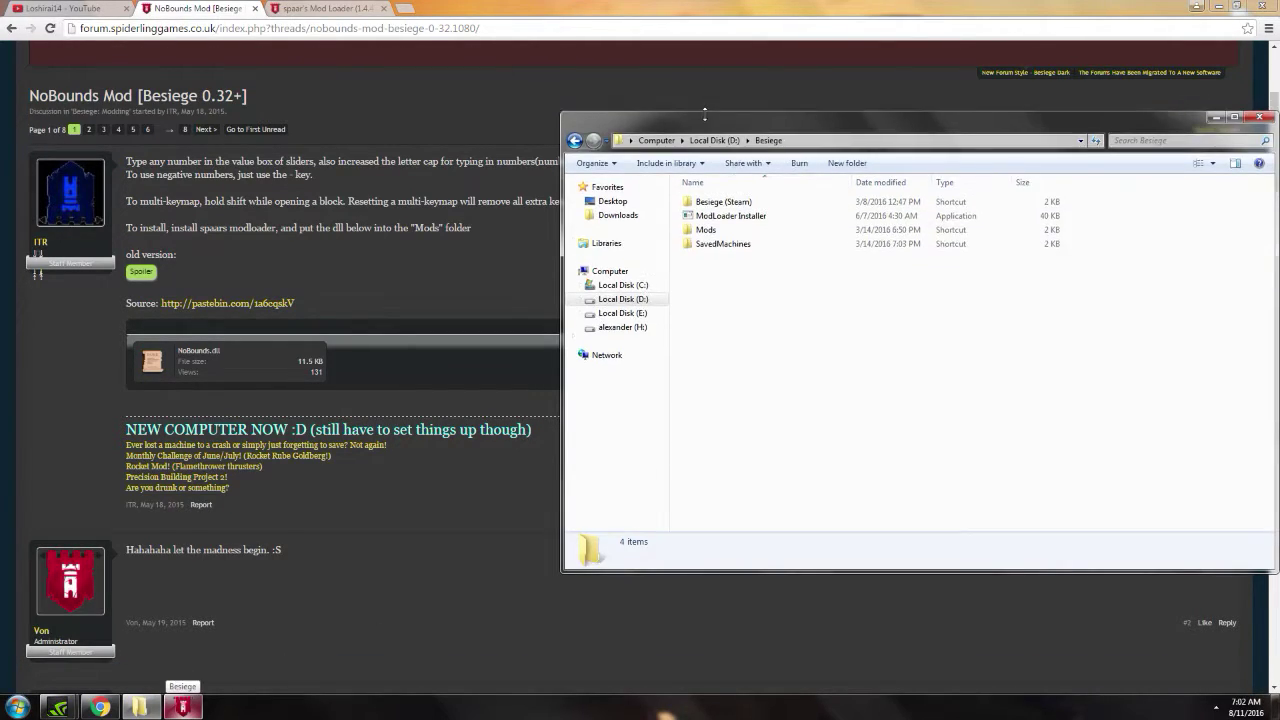
Navigate from the Besiege folder through Besiege (Steam) and Besiege_Data into Mods
drag(705, 104, 553, 123)
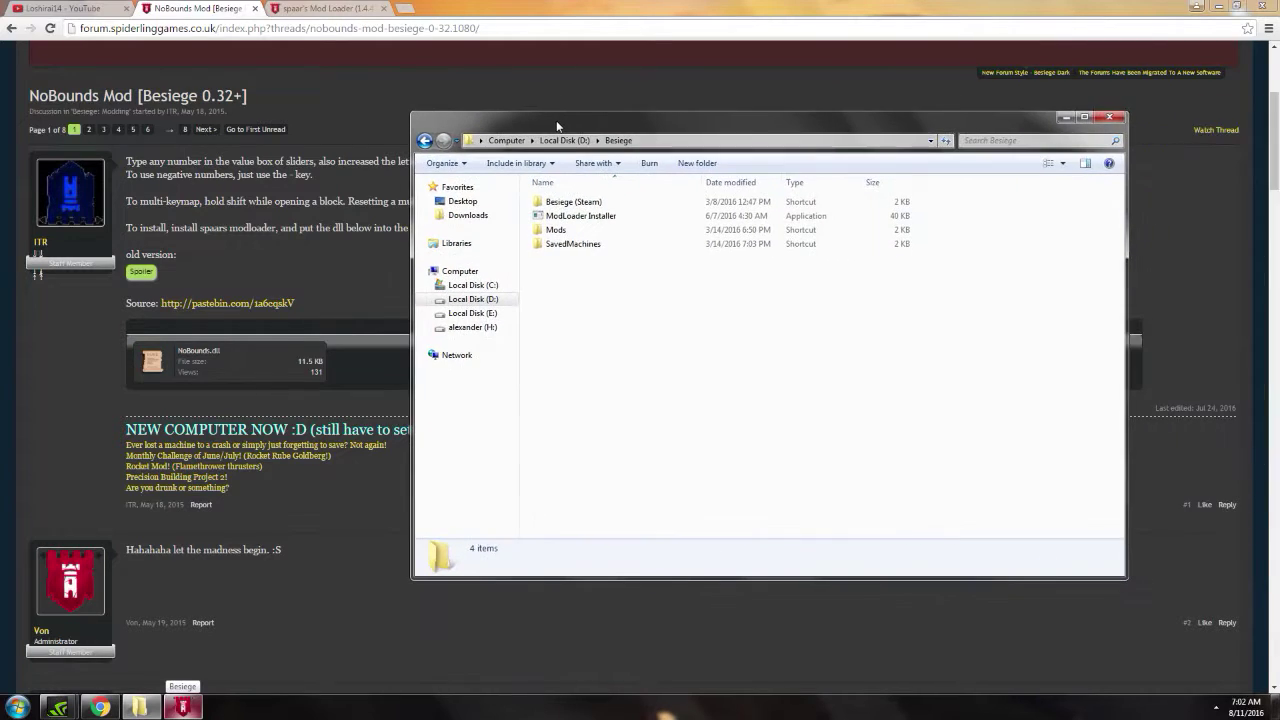
double_click(592, 204)
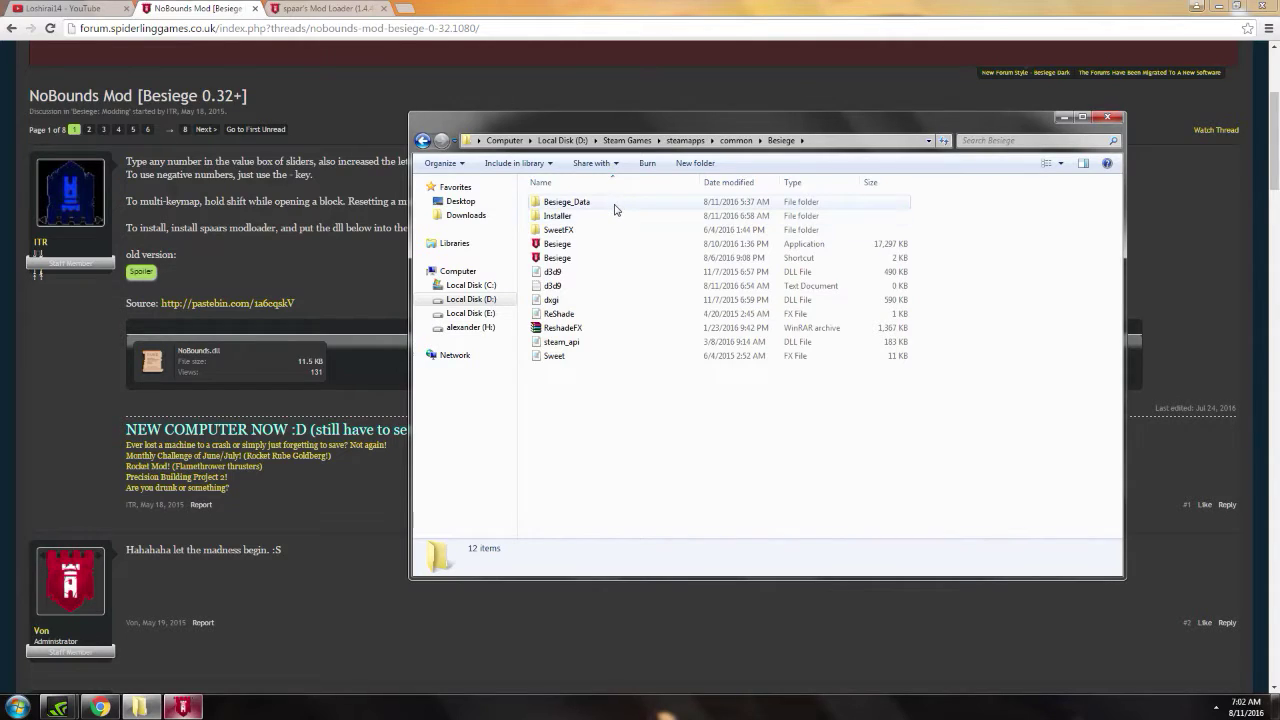
double_click(615, 205)
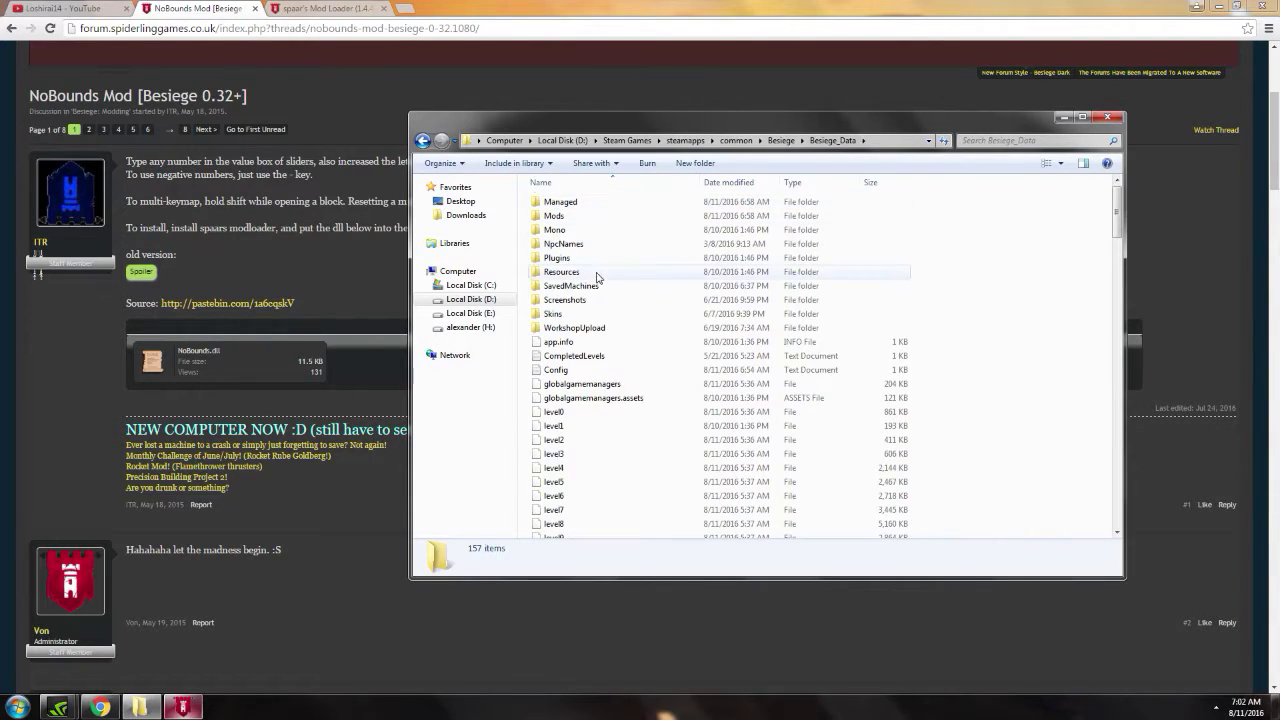
double_click(556, 216)
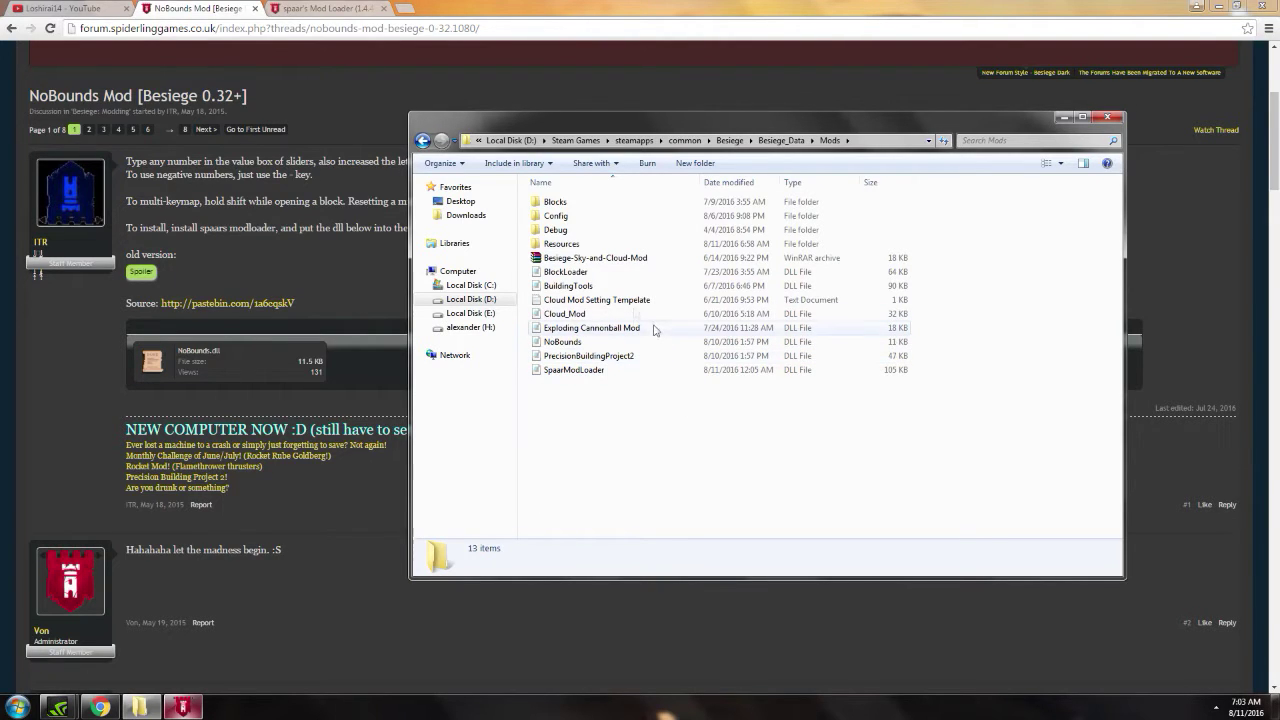
Launch Besiege from the Start menu and show the mod list with Ctrl+M
click(18, 707)
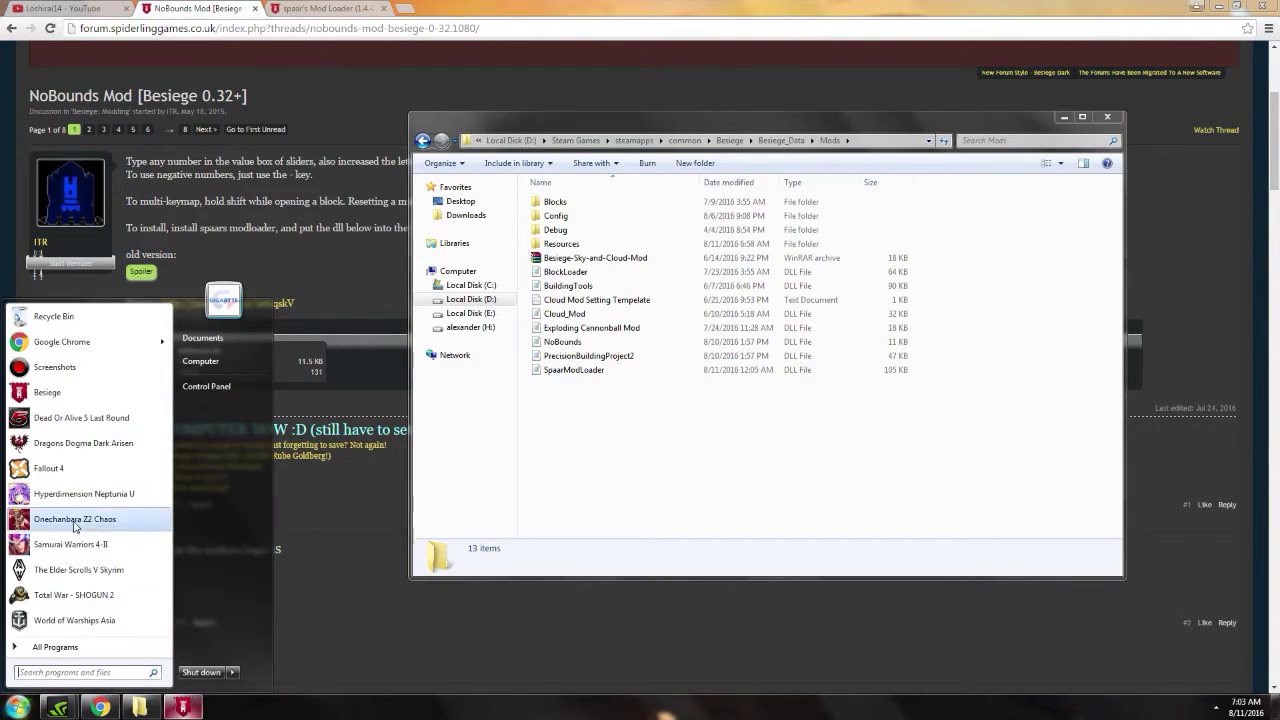
click(84, 398)
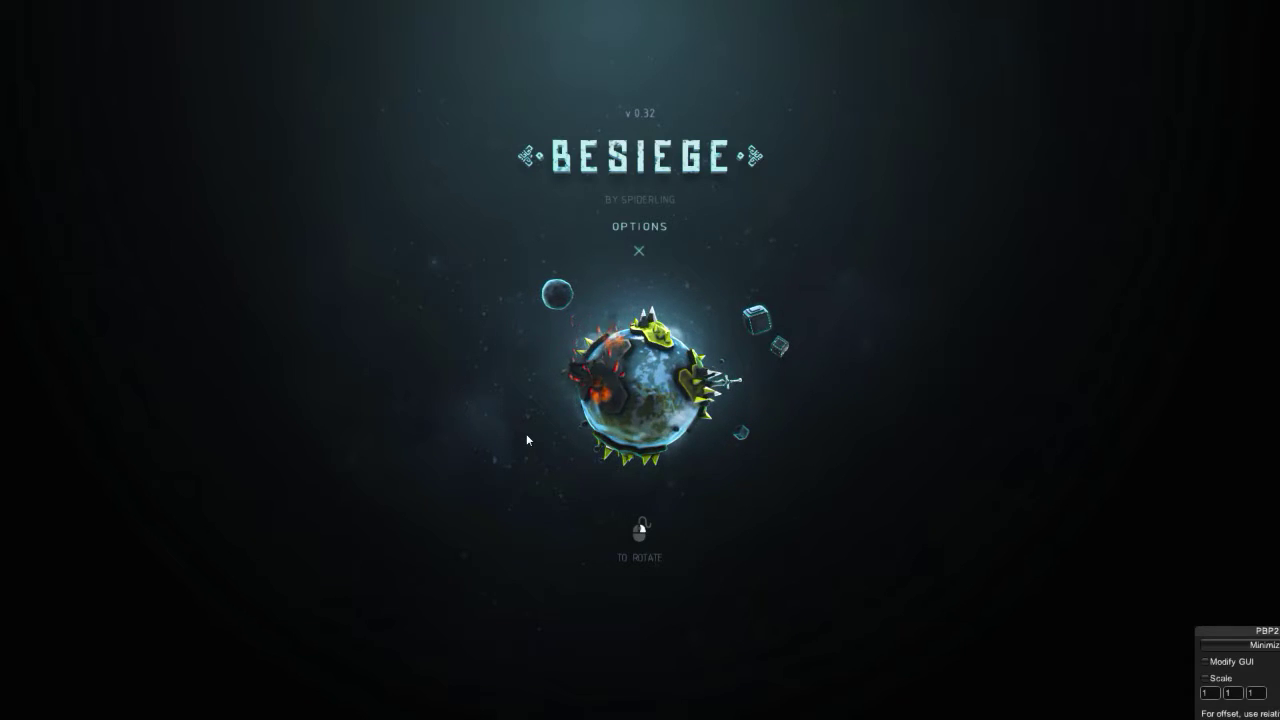
key(ctrl+m)
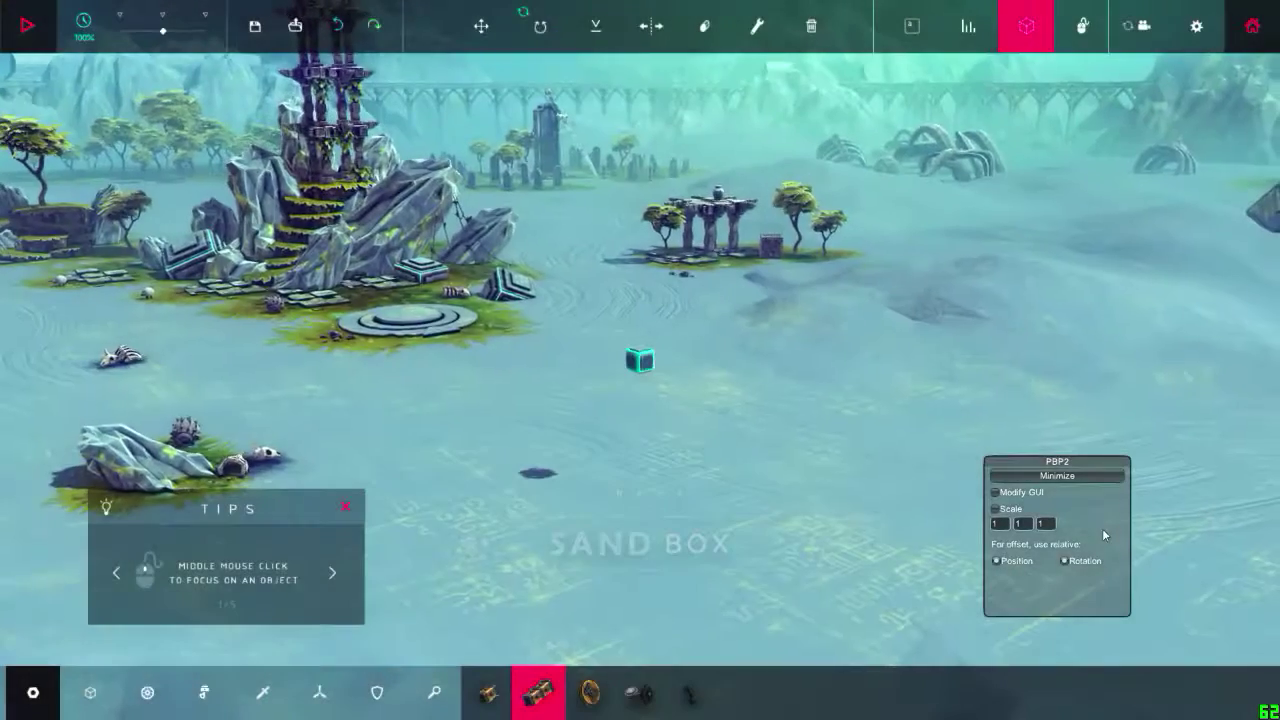
Set the PBP2 scale to 10, 10, 10 and attach a giant small wooden block to the start block
drag(1062, 461, 1062, 325)
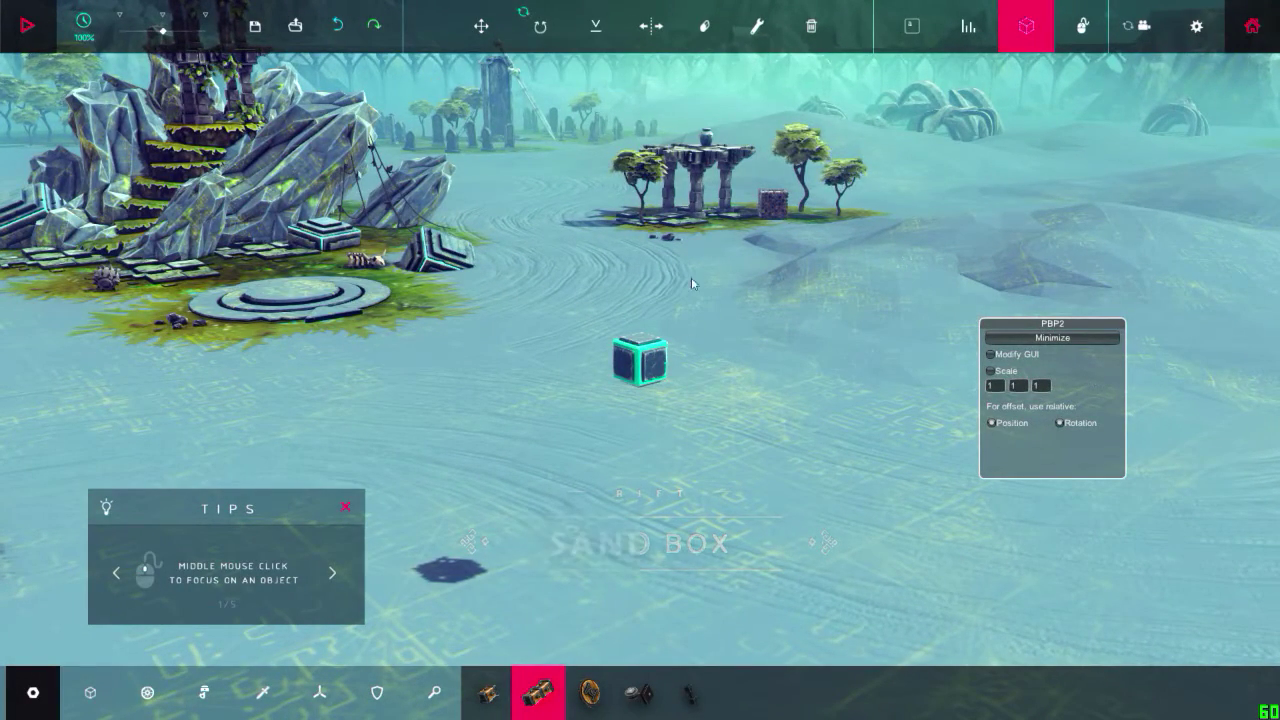
click(488, 692)
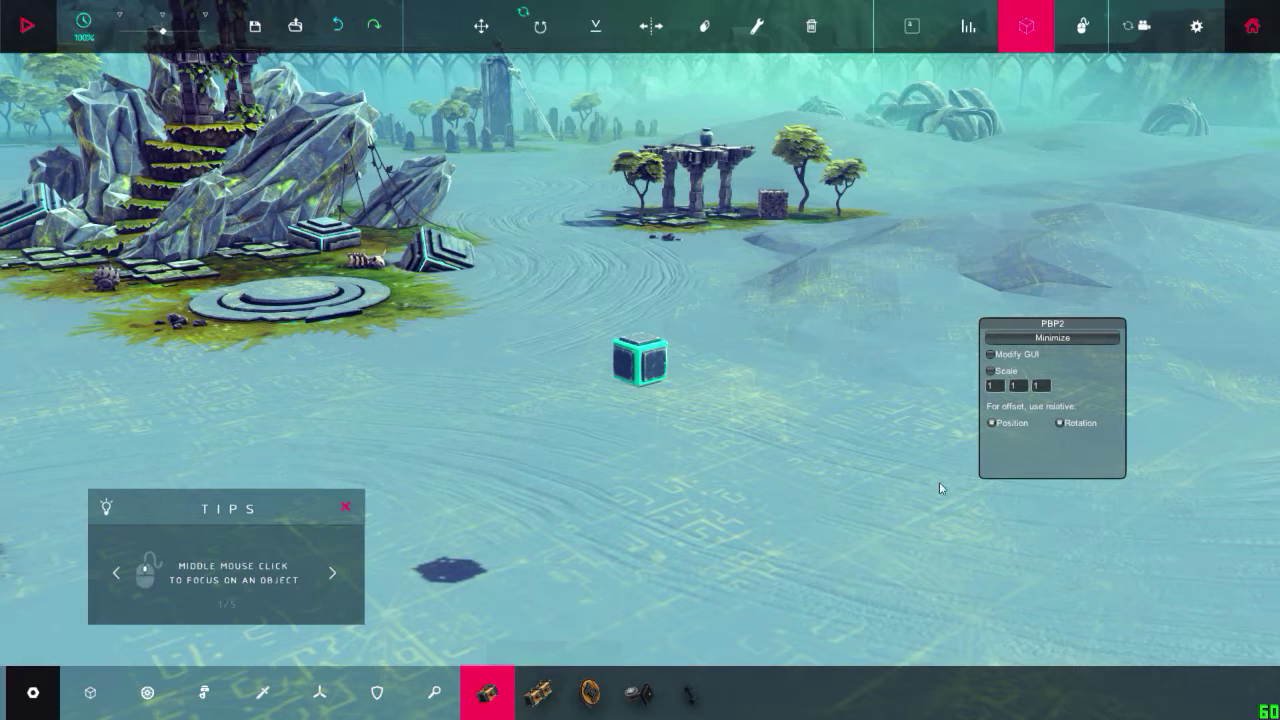
text(0)
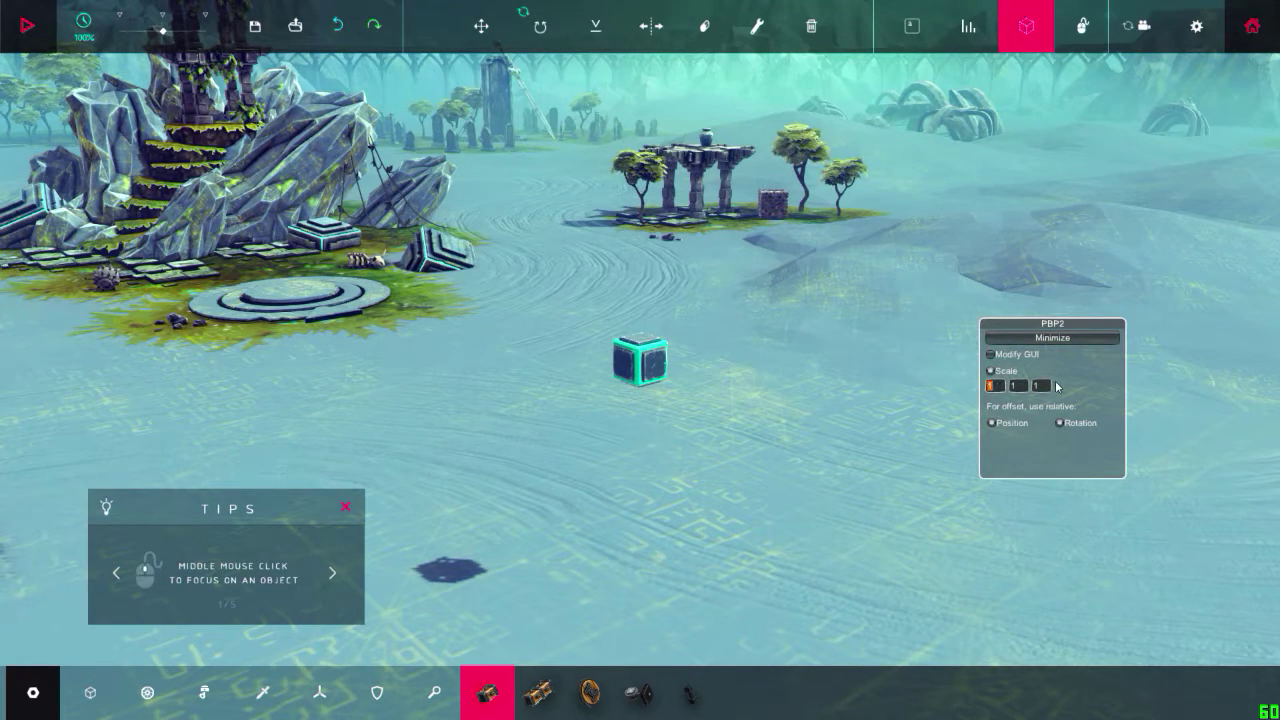
key(Tab)
text(0)
key(Tab)
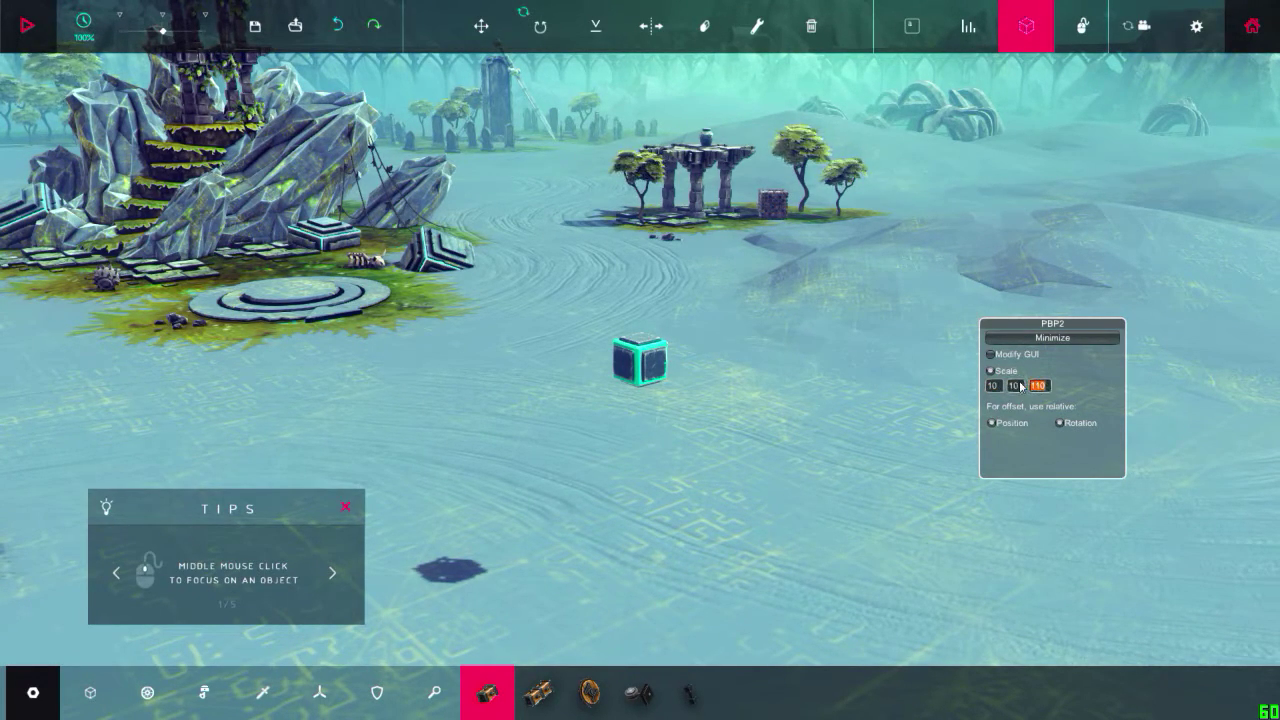
text(0)
click(647, 340)
scroll(757, 246, down, 6)
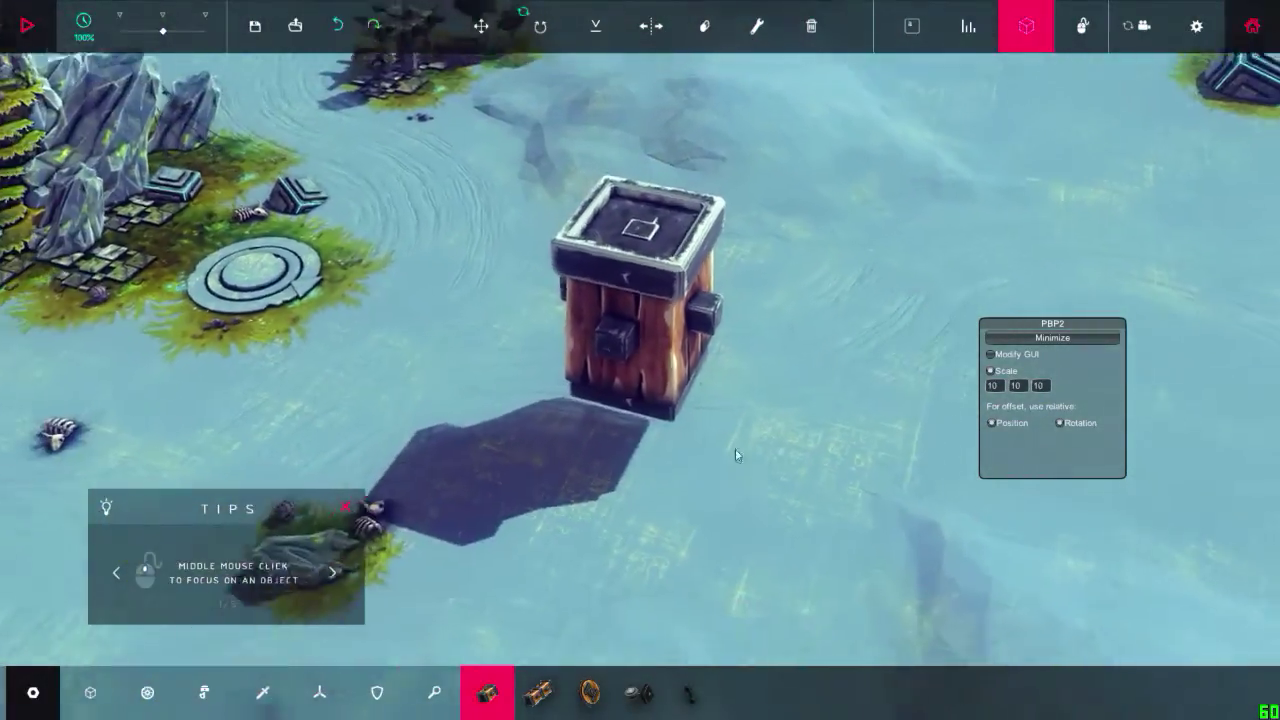
drag(735, 455, 650, 450)
Select the motor wheel, reopen and close the mod list, and view the starting block
click(600, 706)
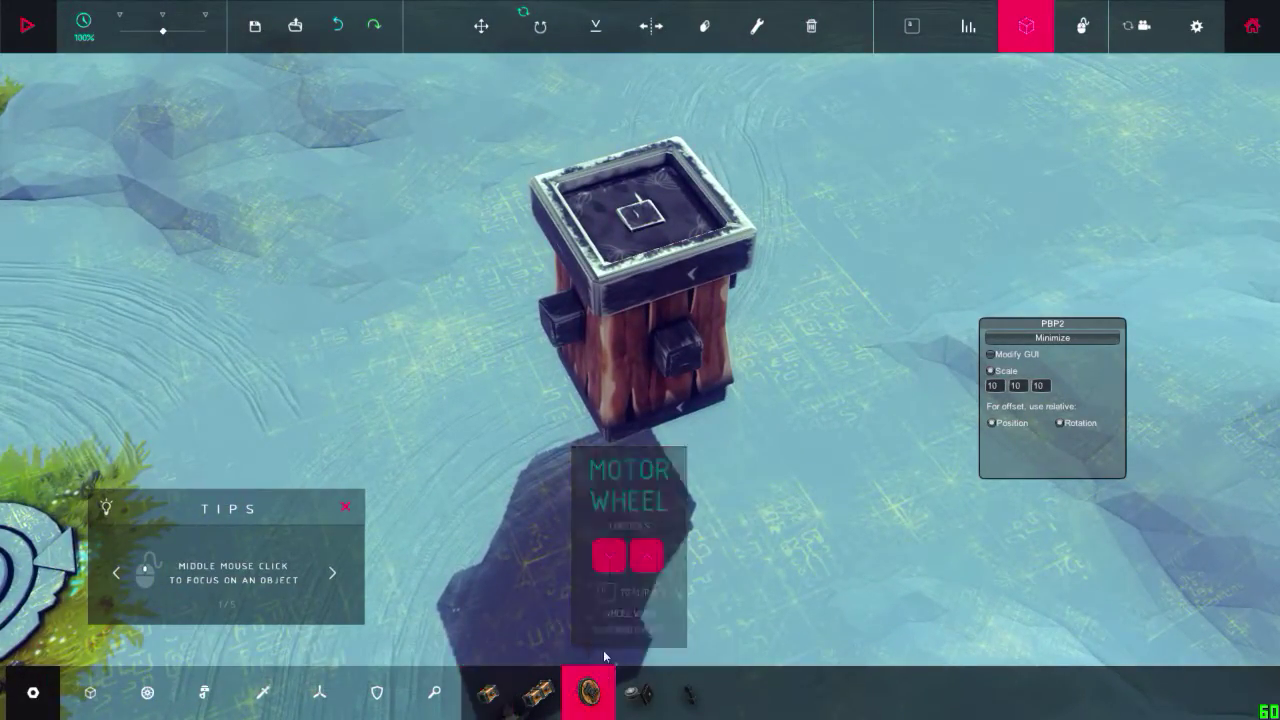
key(ctrl+m)
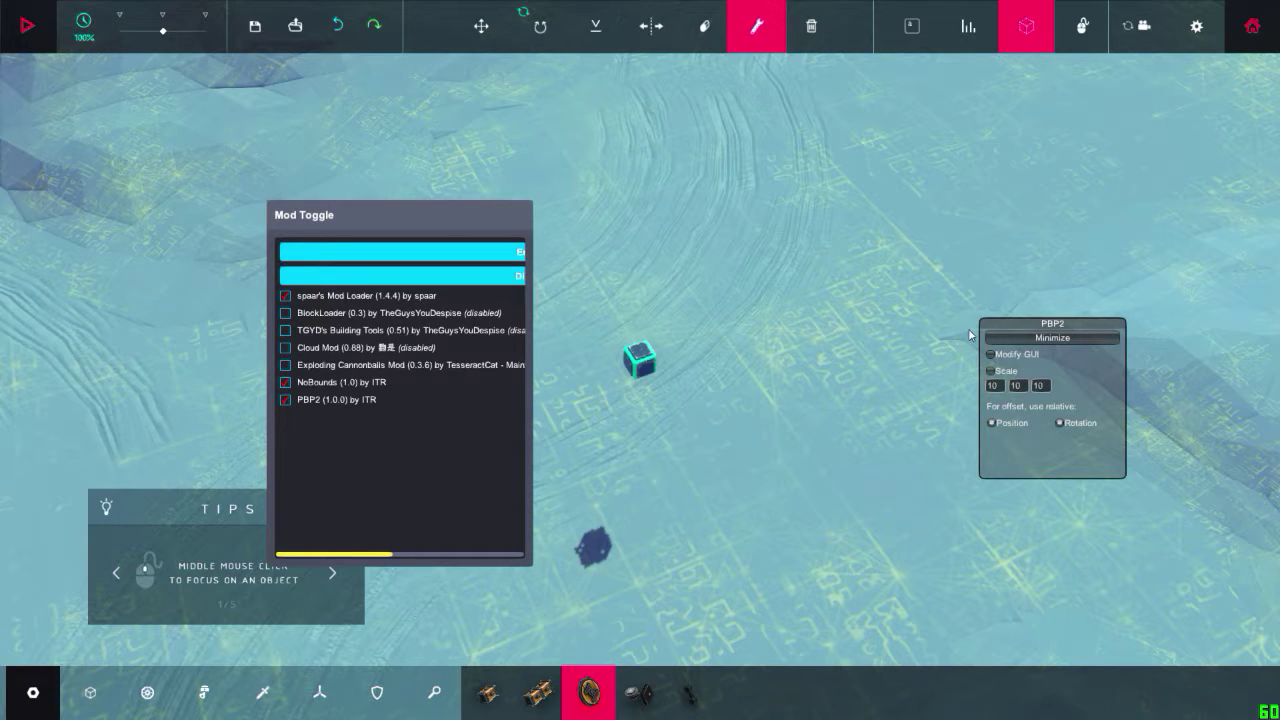
key(ctrl+m)
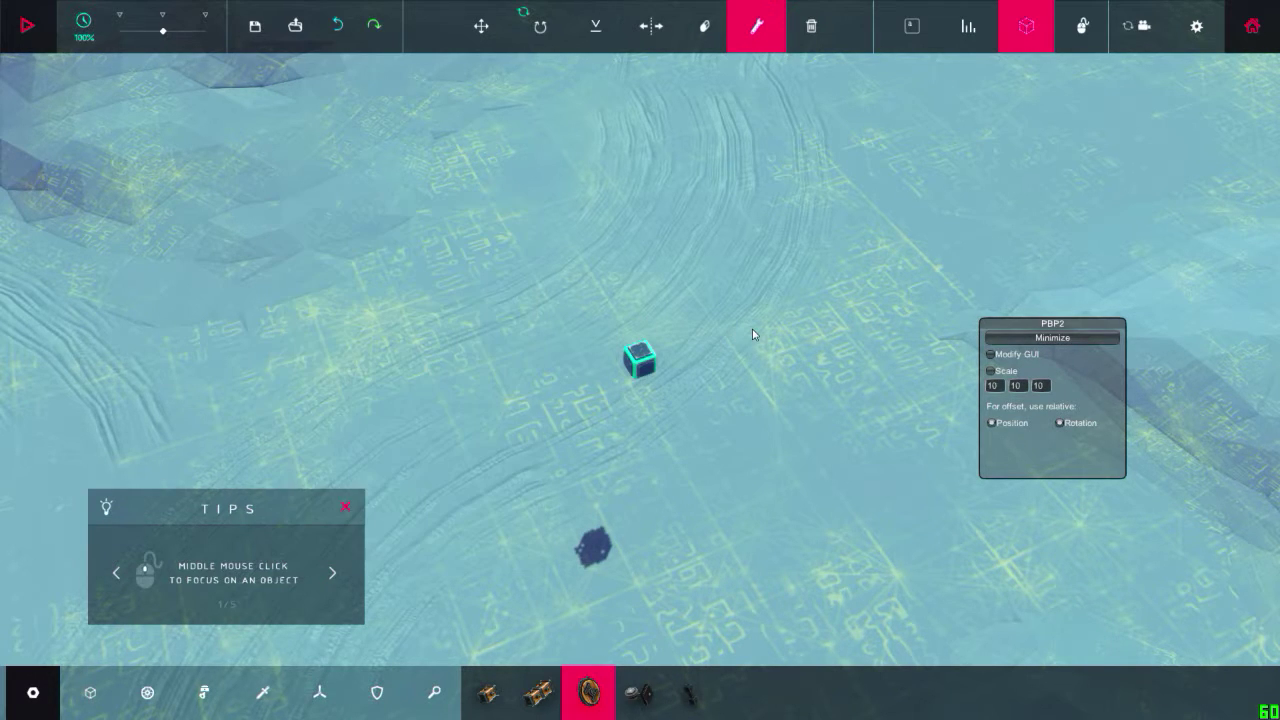
scroll(753, 334, up, 2)
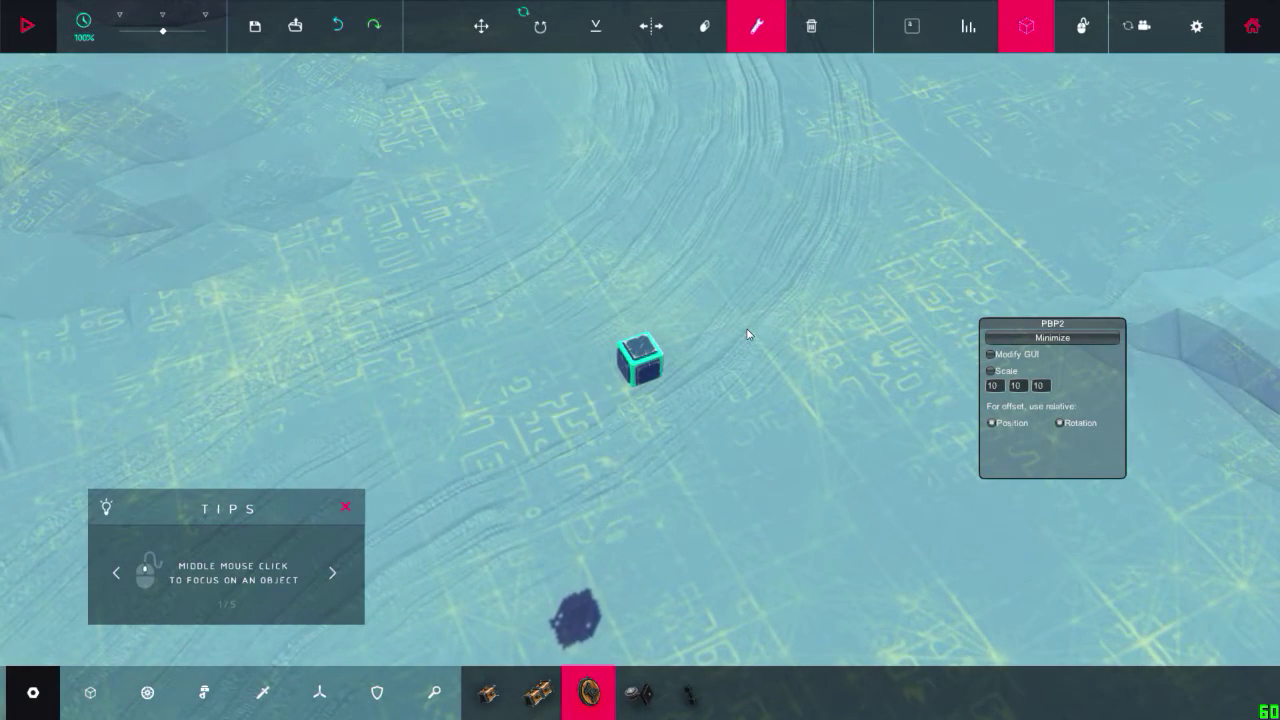
drag(741, 338, 716, 363)
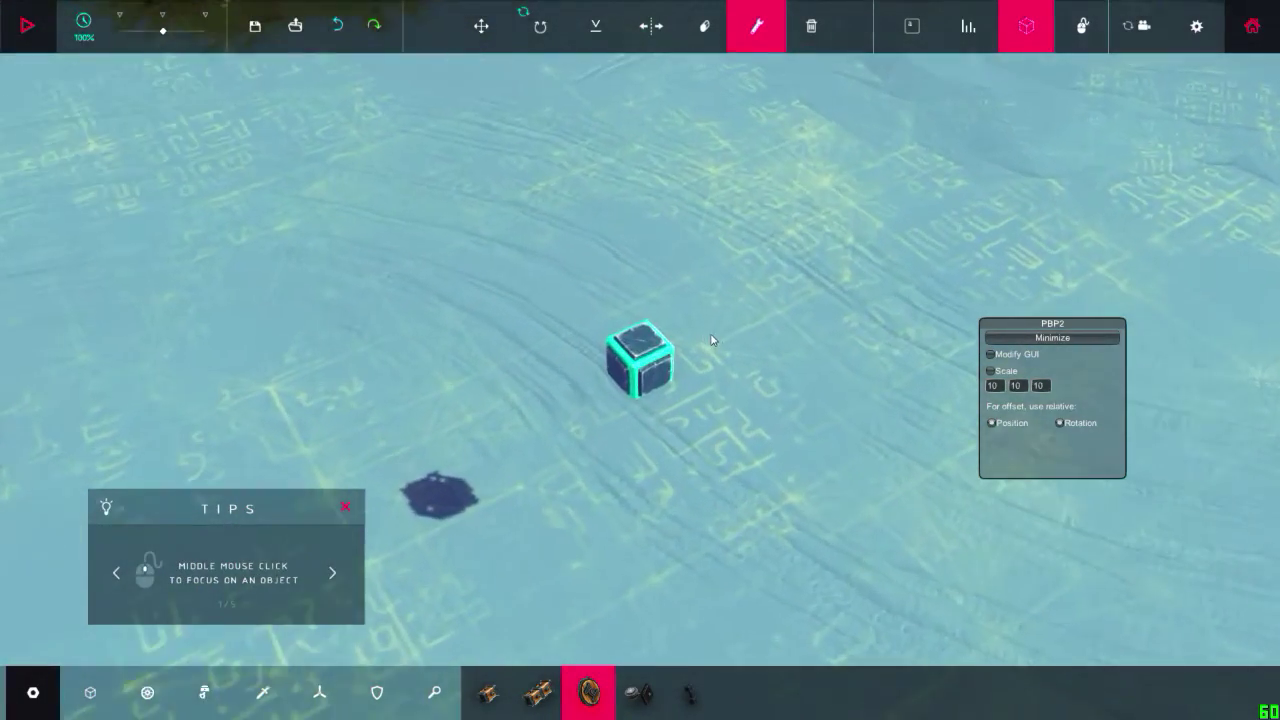
scroll(786, 314, up, 2)
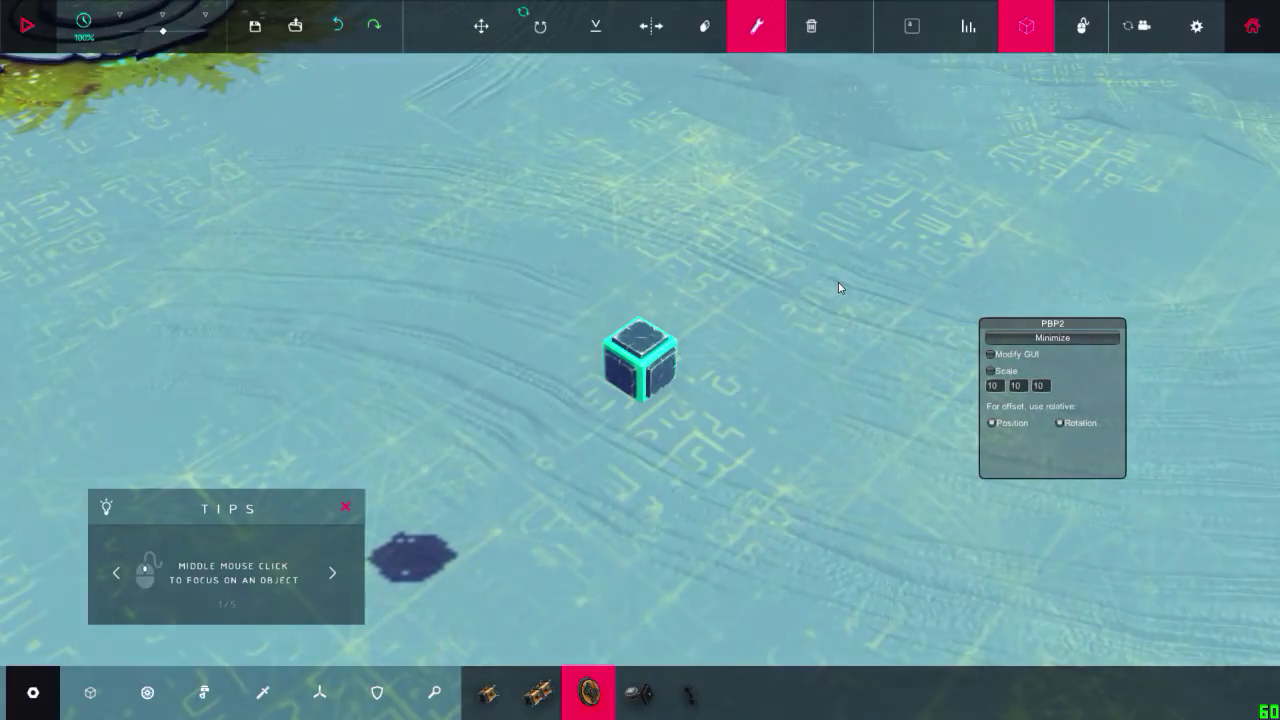